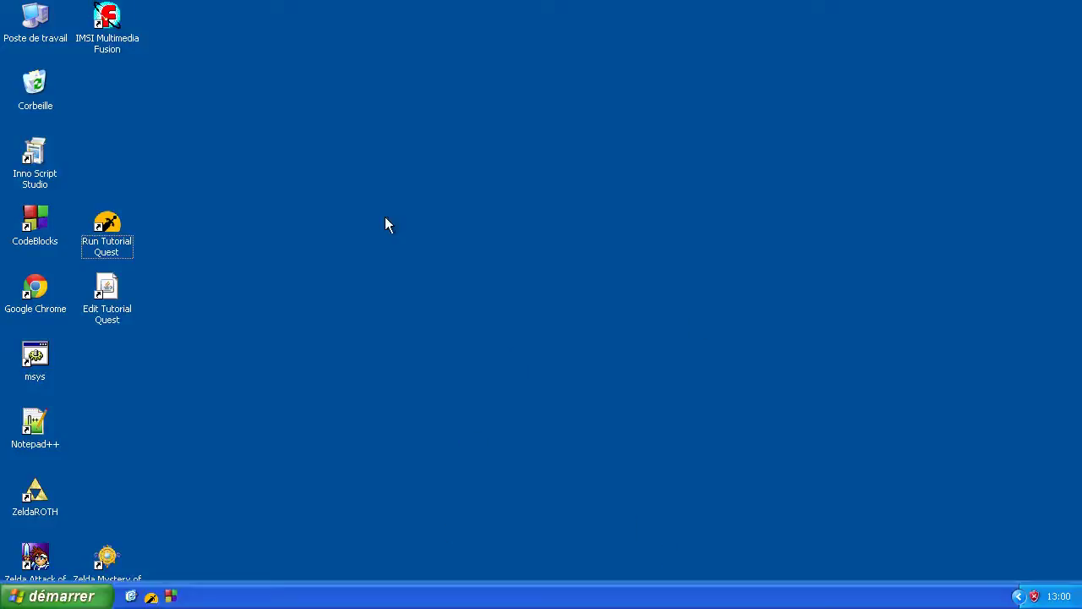
Launch the tutorial quest and the quest editor from their desktop shortcuts, closing each window after checking that it opens
{"action": "left_click_drag", "start_coordinate": [252, 175], "coordinate": [79, 343]}
{"action": "left_click", "coordinate": [131, 254]}
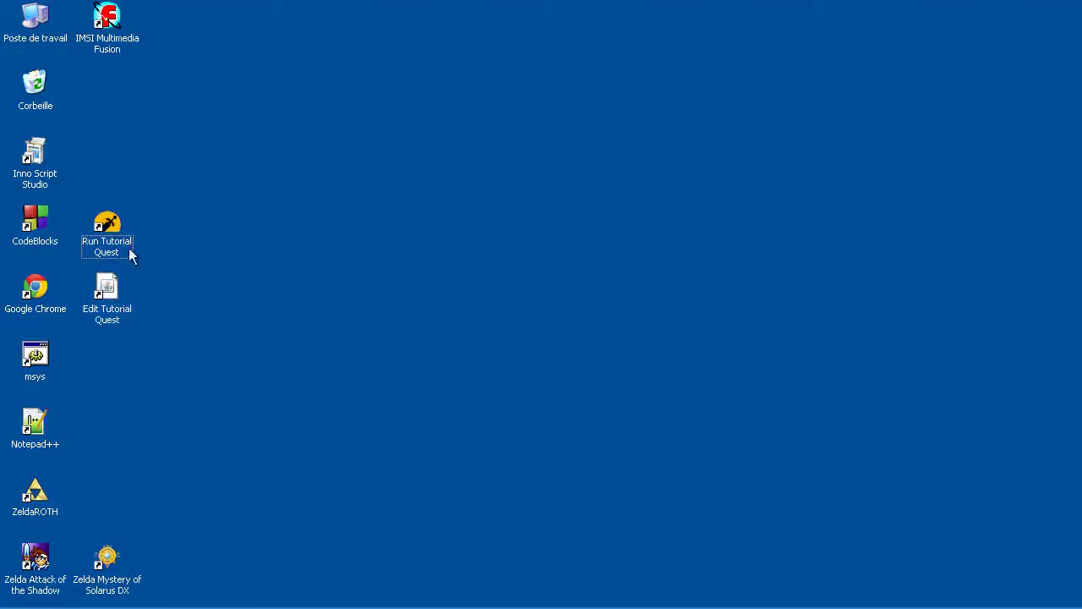
{"action": "left_click", "coordinate": [108, 233]}
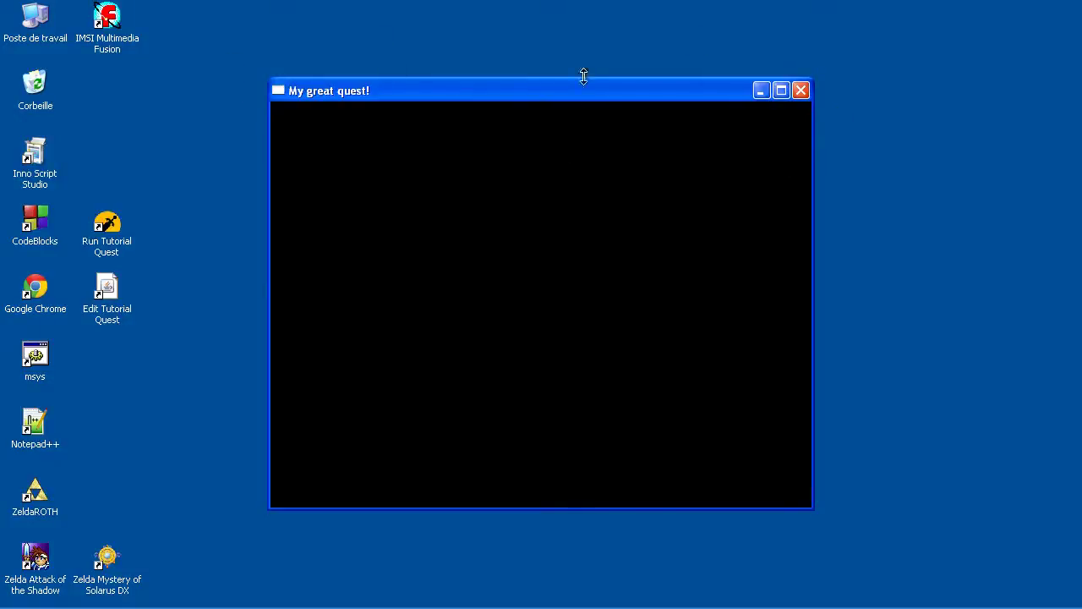
{"action": "left_click_drag", "start_coordinate": [567, 88], "coordinate": [540, 71]}
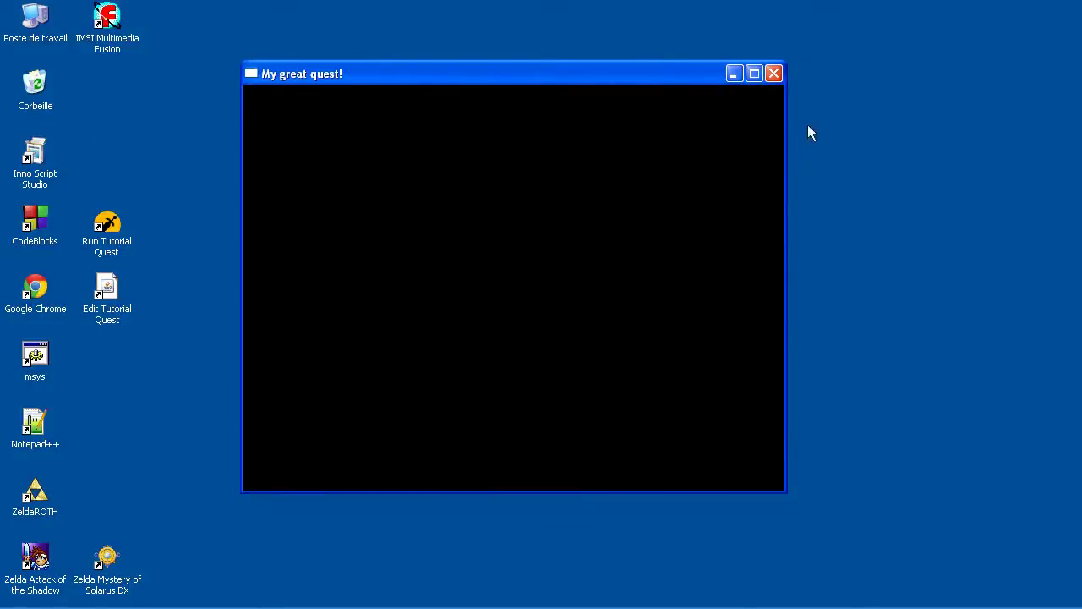
{"action": "left_click", "coordinate": [773, 74]}
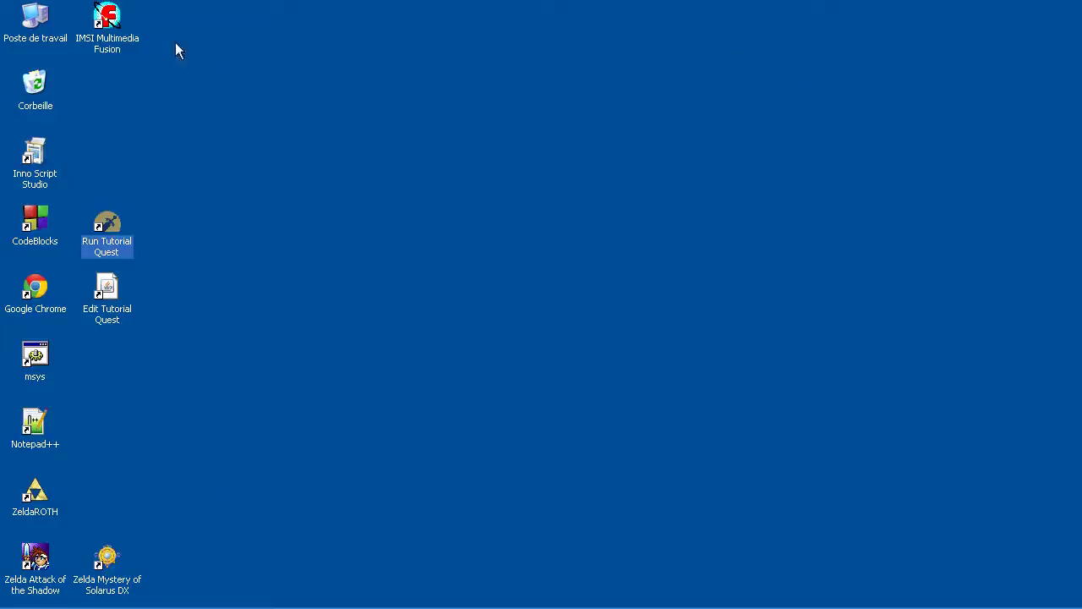
{"action": "left_click", "coordinate": [109, 305]}
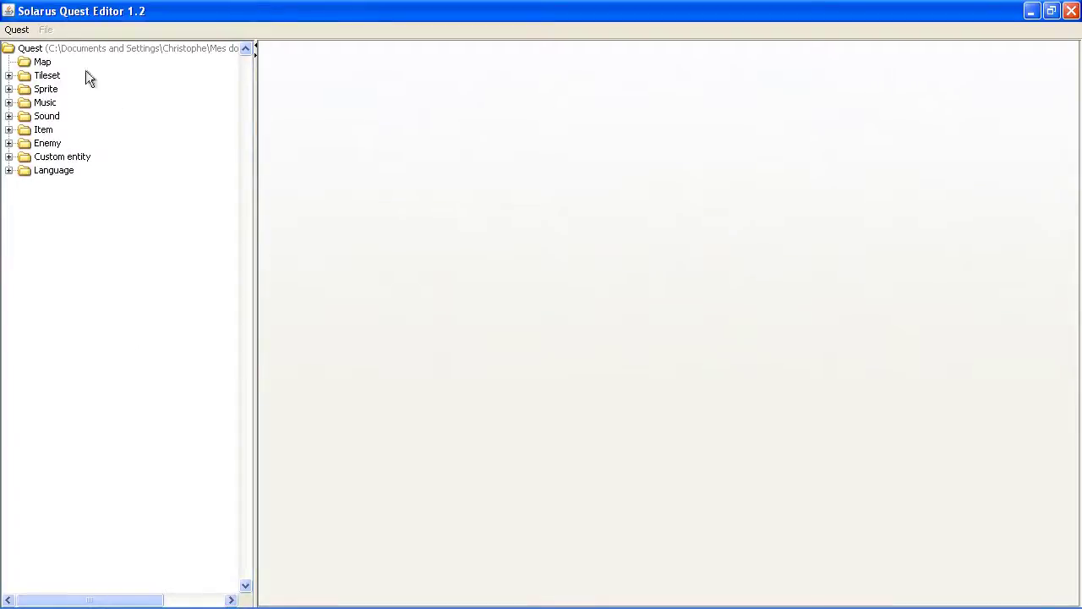
{"action": "left_click", "coordinate": [1070, 11]}
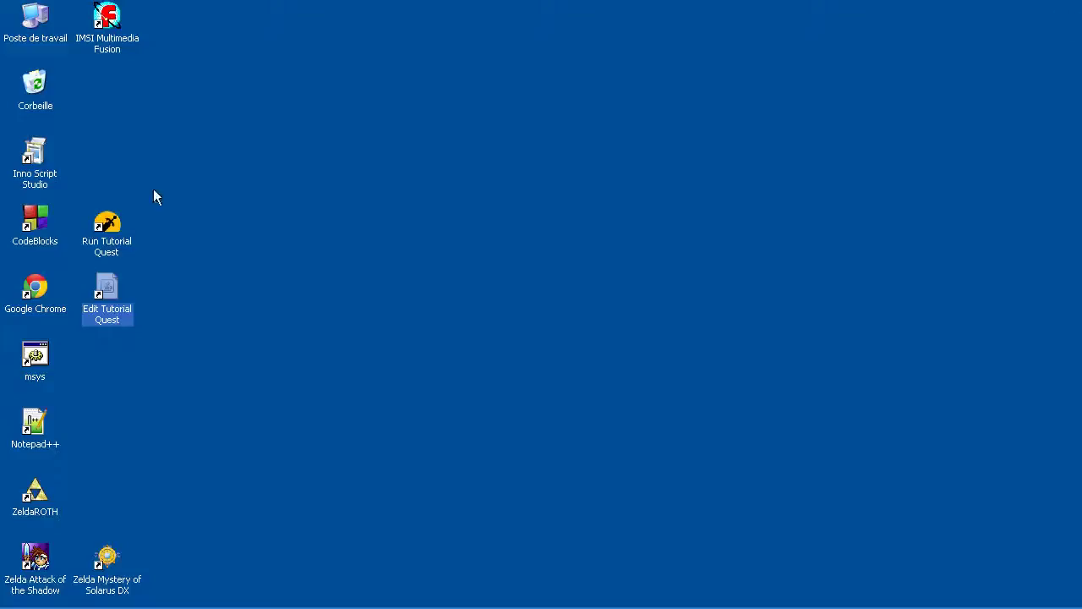
Open the properties of the Edit Tutorial Quest shortcut and inspect the whole target command line
{"action": "right_click", "coordinate": [106, 297]}
{"action": "left_click", "coordinate": [156, 466]}
{"action": "left_click_drag", "start_coordinate": [437, 173], "coordinate": [477, 115]}
{"action": "left_click", "coordinate": [387, 254]}
{"action": "left_click_drag", "start_coordinate": [386, 253], "coordinate": [343, 253]}
{"action": "left_click", "coordinate": [454, 254]}
{"action": "left_click_drag", "start_coordinate": [454, 253], "coordinate": [625, 270]}
{"action": "left_click", "coordinate": [526, 254]}
{"action": "left_click", "coordinate": [414, 254]}
{"action": "left_click_drag", "start_coordinate": [414, 253], "coordinate": [437, 254]}
{"action": "key", "text": "End"}
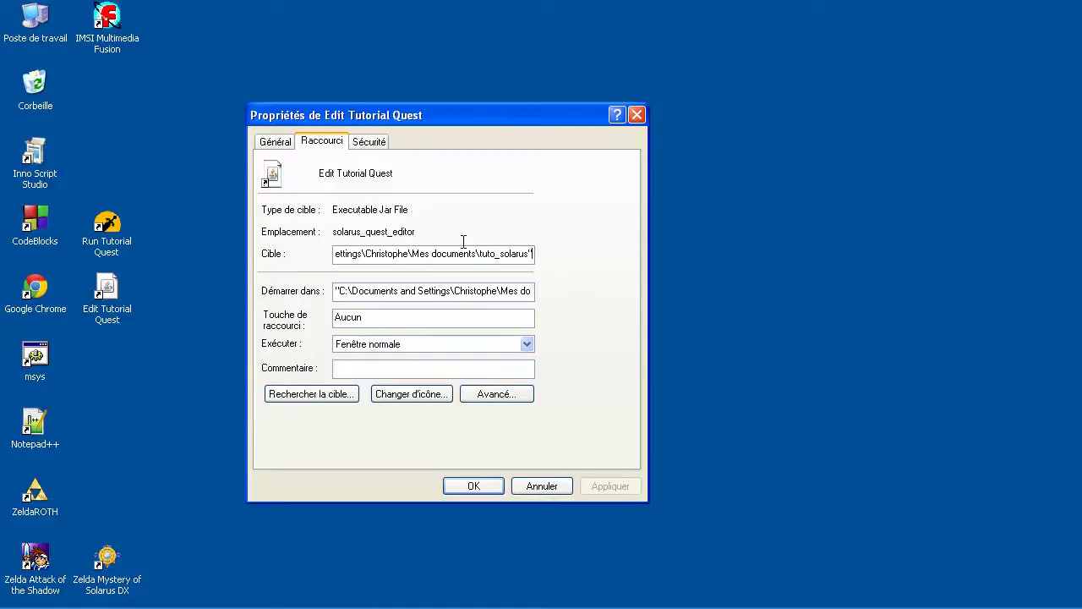
{"action": "key", "text": "shift+Home"}
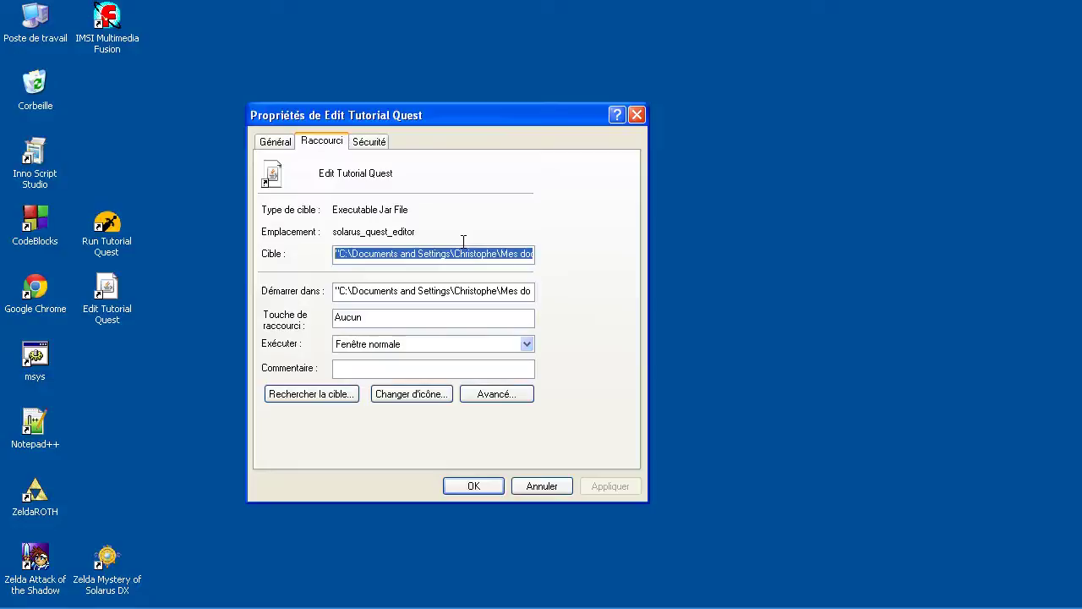
Trace the first path in the shortcut's target, which points to the solarus-editor.jar program
{"action": "left_click_drag", "start_coordinate": [422, 254], "coordinate": [501, 251], "text": "shift"}
{"action": "right_click", "coordinate": [501, 252]}
{"action": "left_click", "coordinate": [463, 251], "text": "shift"}
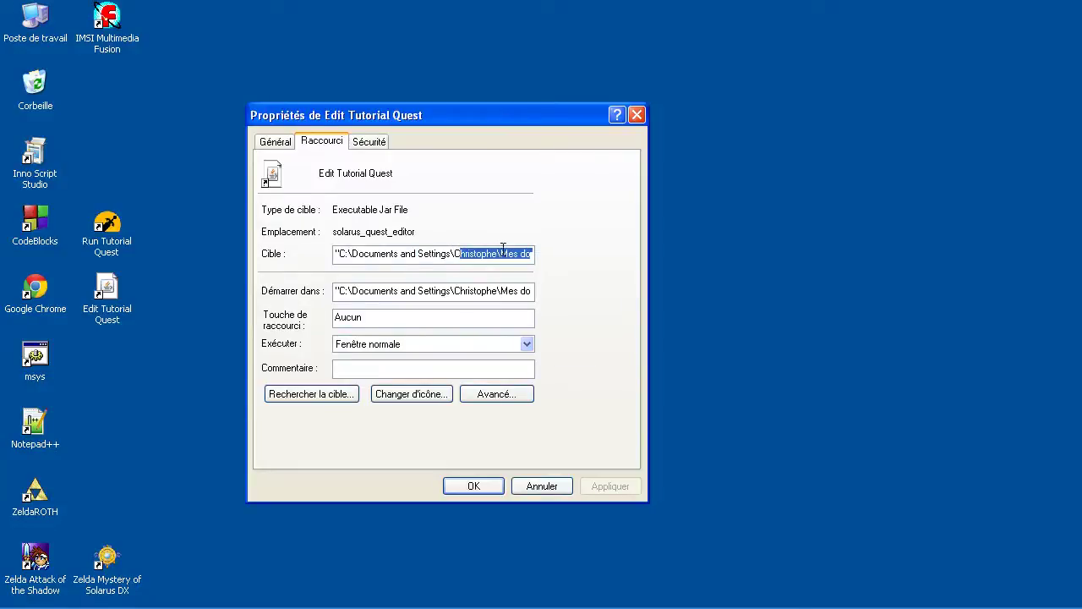
{"action": "left_click", "coordinate": [490, 255], "text": "shift"}
{"action": "left_click", "coordinate": [468, 256], "text": "shift"}
{"action": "key", "text": "shift+Right"}
{"action": "key", "text": "shift+Right"}
{"action": "key", "text": "shift+Right"}
{"action": "key", "text": "shift+Right"}
{"action": "key", "text": "shift+Right"}
{"action": "key", "text": "shift+Right"}
{"action": "key", "text": "shift+Right"}
{"action": "key", "text": "shift+Right"}
{"action": "key", "text": "shift+Right"}
{"action": "key", "text": "shift+Right"}
{"action": "key", "text": "shift+Right"}
{"action": "key", "text": "shift+Right"}
{"action": "key", "text": "shift+Right"}
{"action": "key", "text": "shift+Right"}
{"action": "key", "text": "shift+Right"}
{"action": "key", "text": "shift+Right"}
{"action": "key", "text": "shift+Right"}
{"action": "key", "text": "shift+Right"}
{"action": "key", "text": "shift+Right"}
{"action": "key", "text": "shift+Right"}
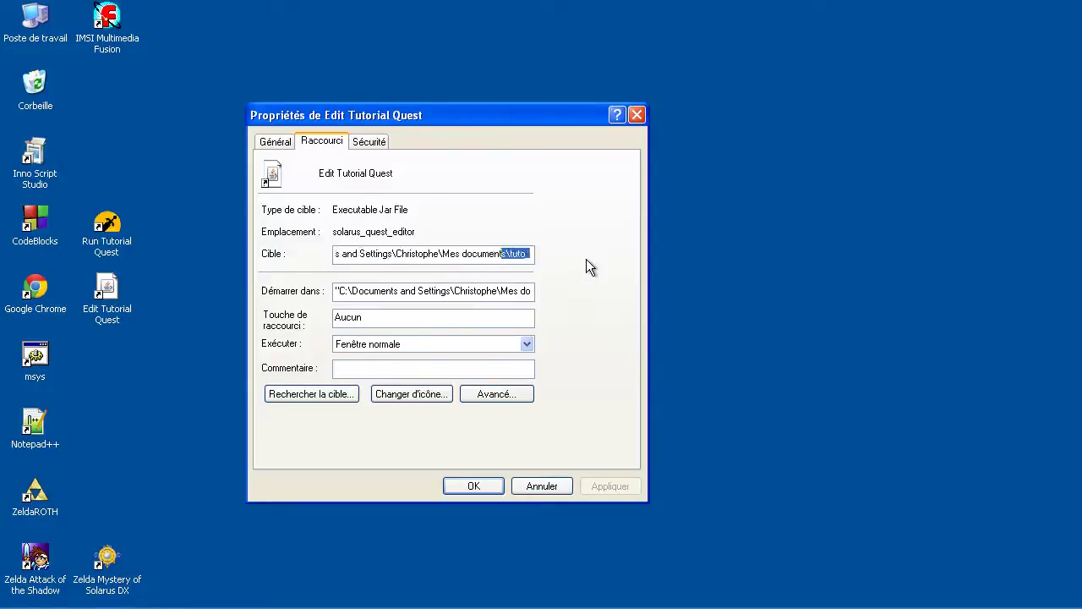
{"action": "key", "text": "shift+Right"}
{"action": "key", "text": "shift+Right"}
{"action": "key", "text": "shift+Right"}
{"action": "key", "text": "shift+Right"}
{"action": "key", "text": "shift+Right"}
{"action": "key", "text": "shift+Right"}
{"action": "key", "text": "shift+Right"}
{"action": "key", "text": "shift+Right"}
{"action": "key", "text": "shift+Right"}
{"action": "key", "text": "shift+Right"}
{"action": "key", "text": "shift+Right"}
{"action": "key", "text": "shift+Right"}
{"action": "key", "text": "shift+Right"}
{"action": "key", "text": "shift+Right"}
{"action": "key", "text": "shift+Right"}
{"action": "key", "text": "shift+Right"}
{"action": "key", "text": "shift+Right"}
{"action": "key", "text": "shift+Right"}
{"action": "key", "text": "shift+Right"}
{"action": "key", "text": "shift+Right"}
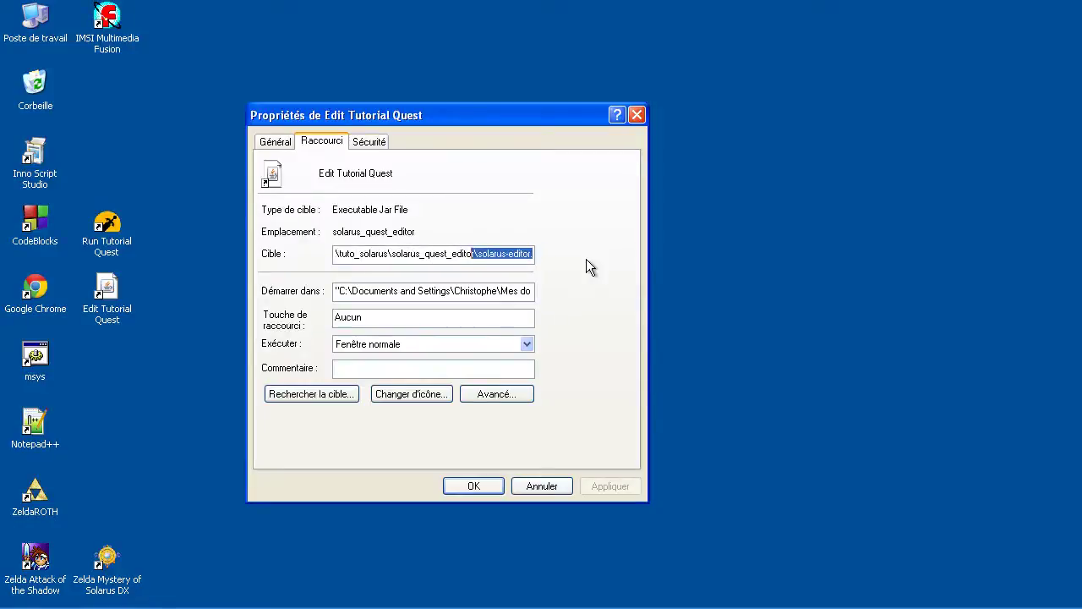
{"action": "key", "text": "shift+Right"}
{"action": "key", "text": "shift+Right"}
{"action": "key", "text": "shift+Right"}
{"action": "key", "text": "shift+Right"}
{"action": "key", "text": "shift+Right"}
{"action": "key", "text": "shift+Right"}
{"action": "key", "text": "shift+Right"}
{"action": "key", "text": "shift+Right"}
{"action": "key", "text": "shift+Right"}
{"action": "key", "text": "shift+Right"}
{"action": "key", "text": "shift+Right"}
{"action": "key", "text": "shift+Right"}
{"action": "key", "text": "shift+Right"}
{"action": "key", "text": "shift+Right"}
{"action": "key", "text": "shift+Right"}
{"action": "key", "text": "shift+Right"}
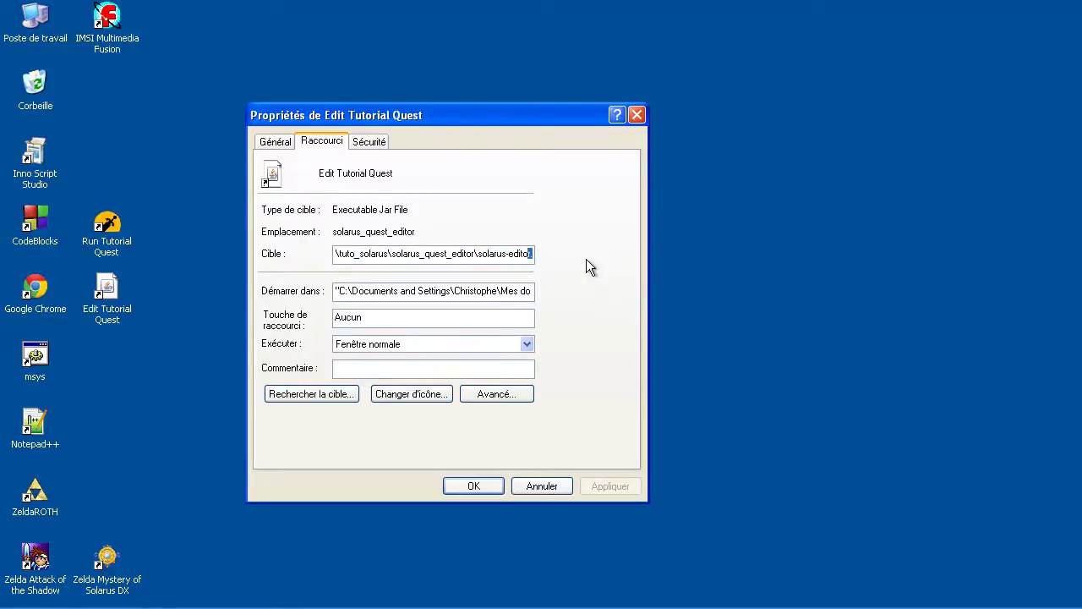
Trace the second path in the shortcut's target, the tuto_solarus quest folder argument, and dismiss the properties without changes
{"action": "key", "text": "shift+Right"}
{"action": "key", "text": "shift+Right"}
{"action": "key", "text": "shift+Right"}
{"action": "key", "text": "shift+Right"}
{"action": "key", "text": "shift+Right"}
{"action": "key", "text": "shift+Right"}
{"action": "key", "text": "shift+Right"}
{"action": "key", "text": "shift+Right"}
{"action": "key", "text": "shift+Right"}
{"action": "key", "text": "shift+Left"}
{"action": "key", "text": "shift+Left"}
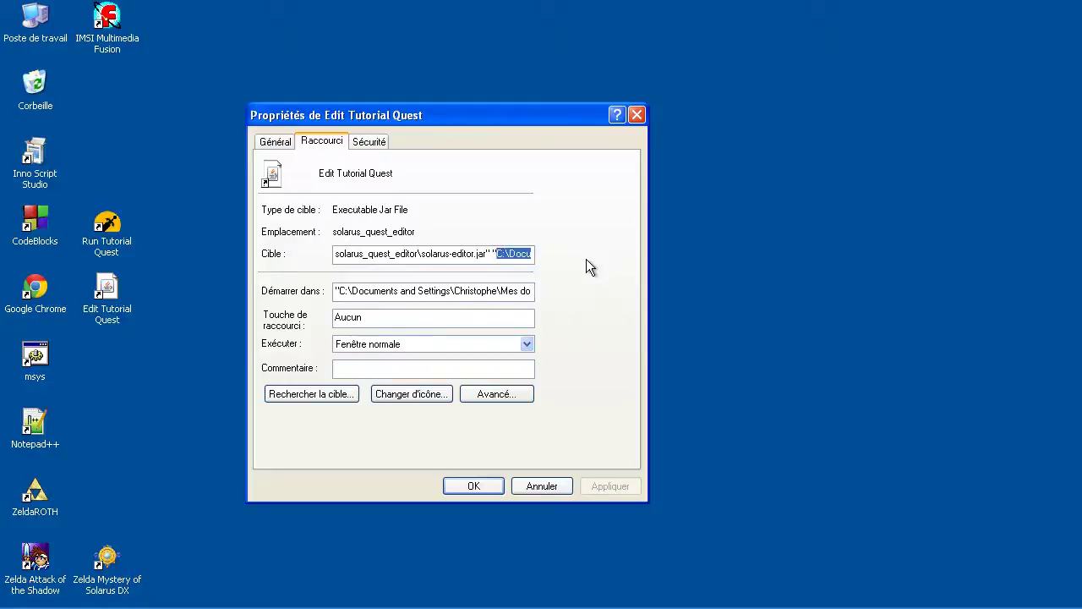
{"action": "key", "text": "Right"}
{"action": "key", "text": "Right"}
{"action": "key", "text": "Right"}
{"action": "key", "text": "Right"}
{"action": "key", "text": "Right"}
{"action": "key", "text": "Right"}
{"action": "key", "text": "Right"}
{"action": "key", "text": "Right"}
{"action": "key", "text": "Right"}
{"action": "key", "text": "Right"}
{"action": "key", "text": "Right"}
{"action": "key", "text": "Right"}
{"action": "key", "text": "Right"}
{"action": "key", "text": "Right"}
{"action": "key", "text": "Right"}
{"action": "key", "text": "Right"}
{"action": "key", "text": "Right"}
{"action": "key", "text": "Right"}
{"action": "key", "text": "Right"}
{"action": "key", "text": "Right"}
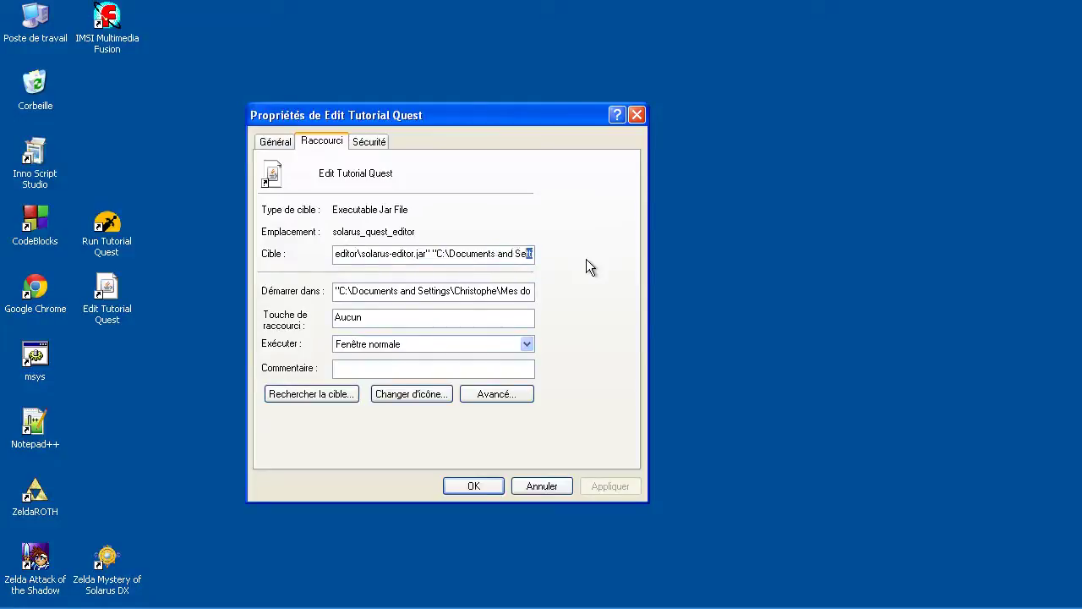
{"action": "key", "text": "Right"}
{"action": "key", "text": "Right"}
{"action": "key", "text": "Right"}
{"action": "key", "text": "Right"}
{"action": "key", "text": "Right"}
{"action": "key", "text": "Right"}
{"action": "key", "text": "Right"}
{"action": "key", "text": "Right"}
{"action": "key", "text": "Right"}
{"action": "key", "text": "Right"}
{"action": "key", "text": "Right"}
{"action": "key", "text": "Right"}
{"action": "key", "text": "Right"}
{"action": "key", "text": "Right"}
{"action": "key", "text": "Right"}
{"action": "key", "text": "Right"}
{"action": "key", "text": "Right"}
{"action": "key", "text": "Right"}
{"action": "key", "text": "Right"}
{"action": "key", "text": "Right"}
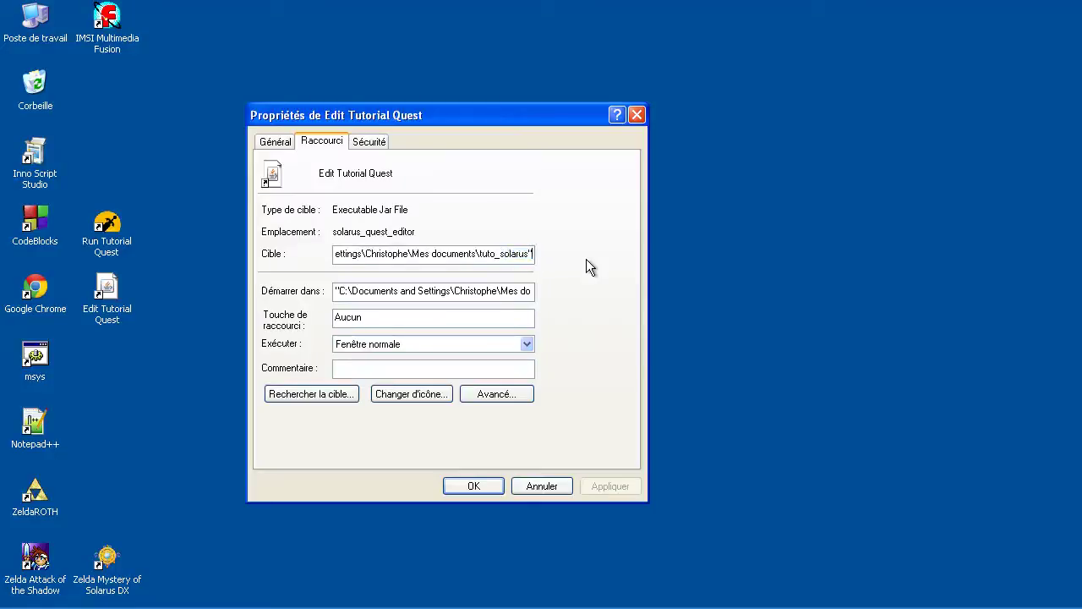
{"action": "left_click", "coordinate": [558, 485]}
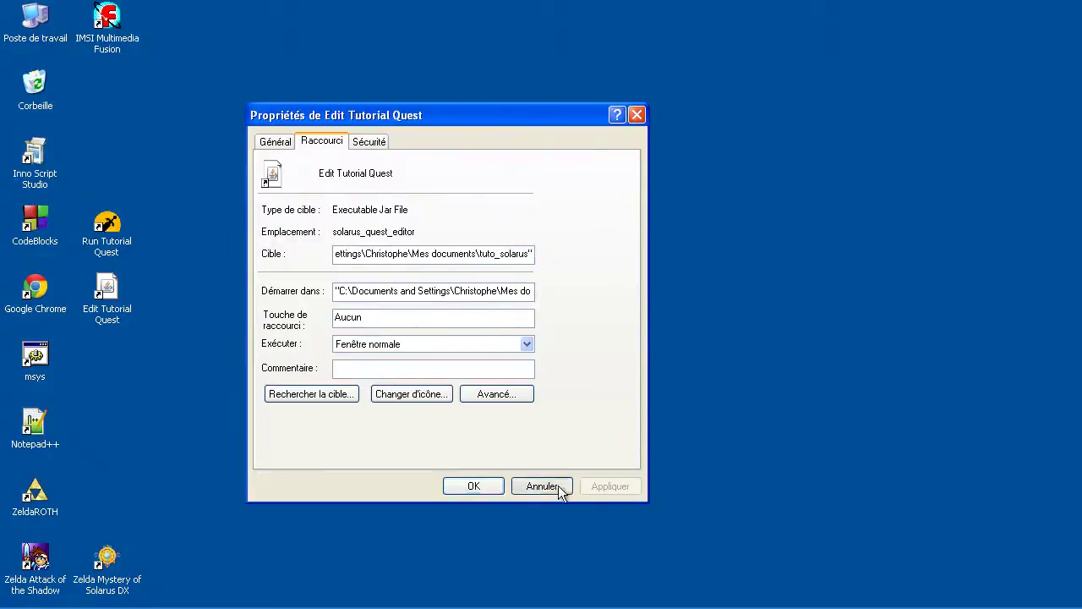
Launch the quest editor from the Edit Tutorial Quest shortcut, view its commands for creating or loading a quest, and close it
{"action": "double_click", "coordinate": [114, 314]}
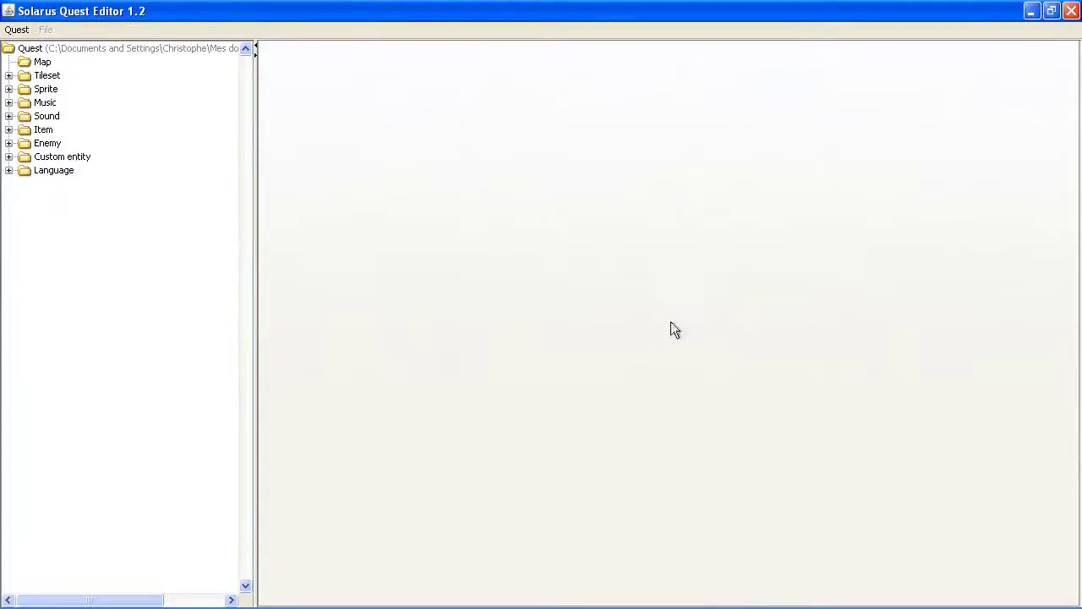
{"action": "left_click", "coordinate": [29, 30]}
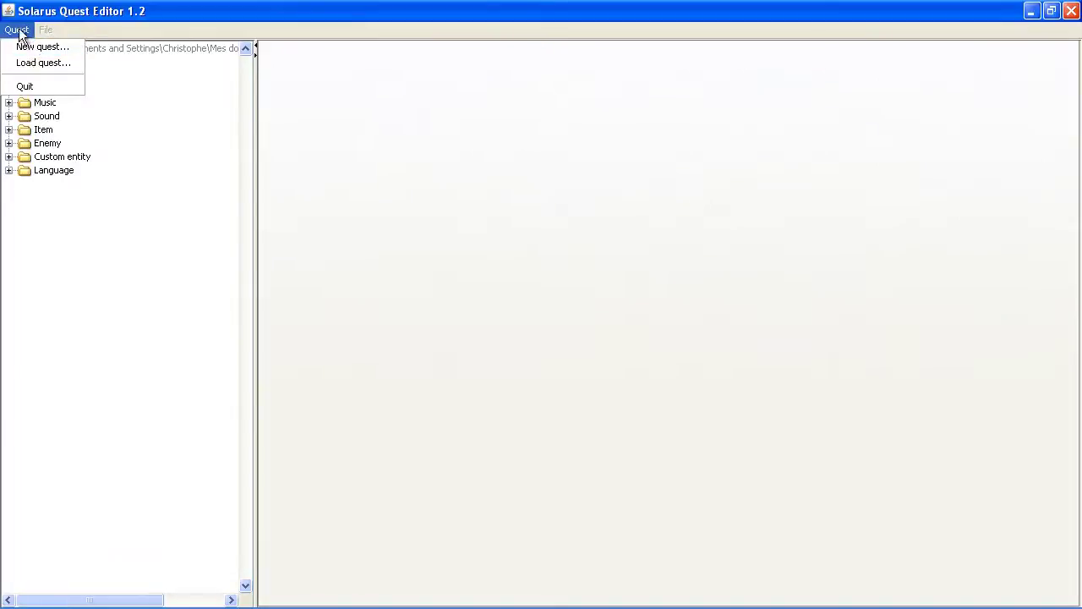
{"action": "left_click", "coordinate": [564, 154]}
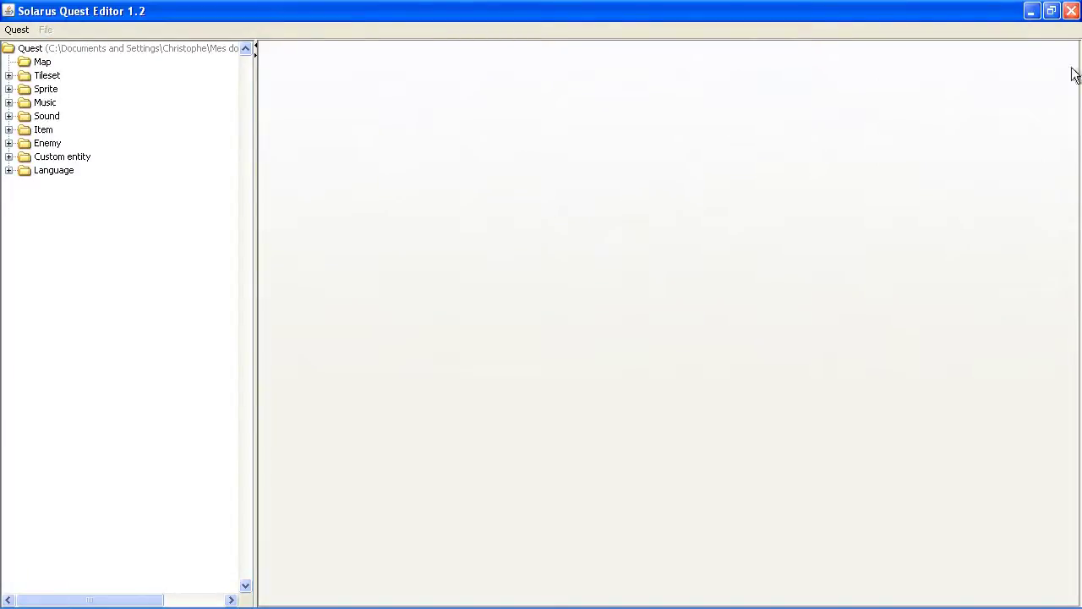
{"action": "left_click", "coordinate": [1072, 11]}
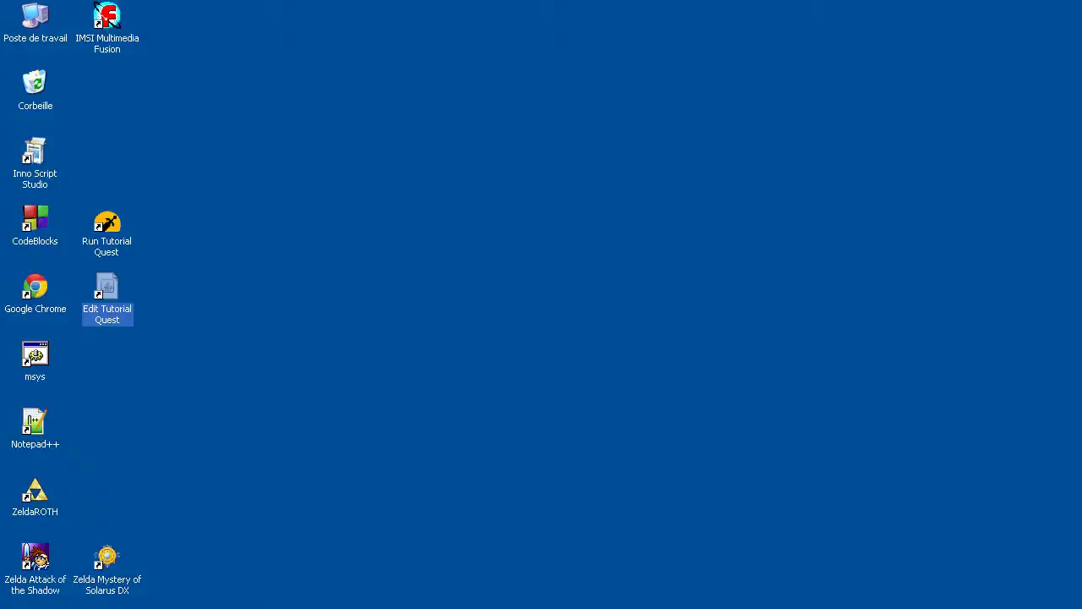
Switch to Google Chrome and open the solarus-alttp-pack repository page on GitHub
{"action": "mouse_move", "coordinate": [38, 597]}
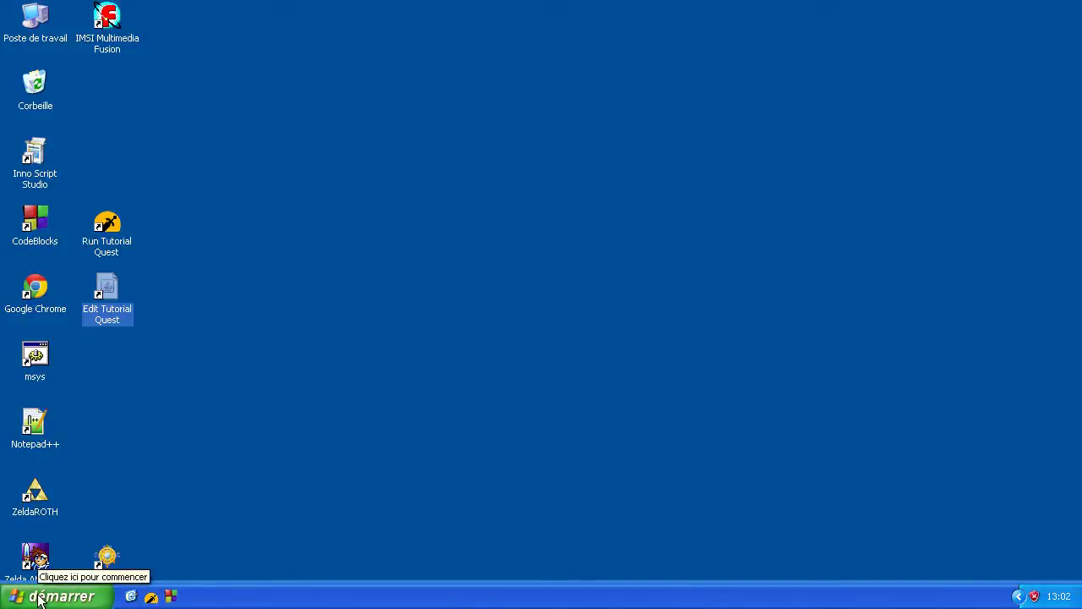
{"action": "left_click", "coordinate": [38, 598]}
{"action": "left_click", "coordinate": [114, 278]}
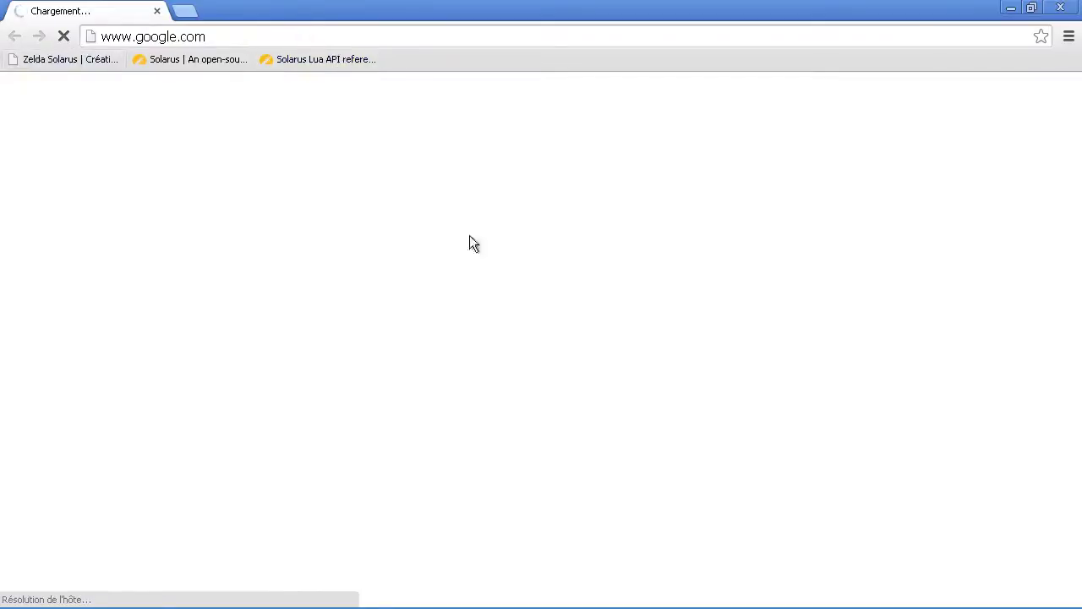
{"action": "key", "text": "ctrl+l"}
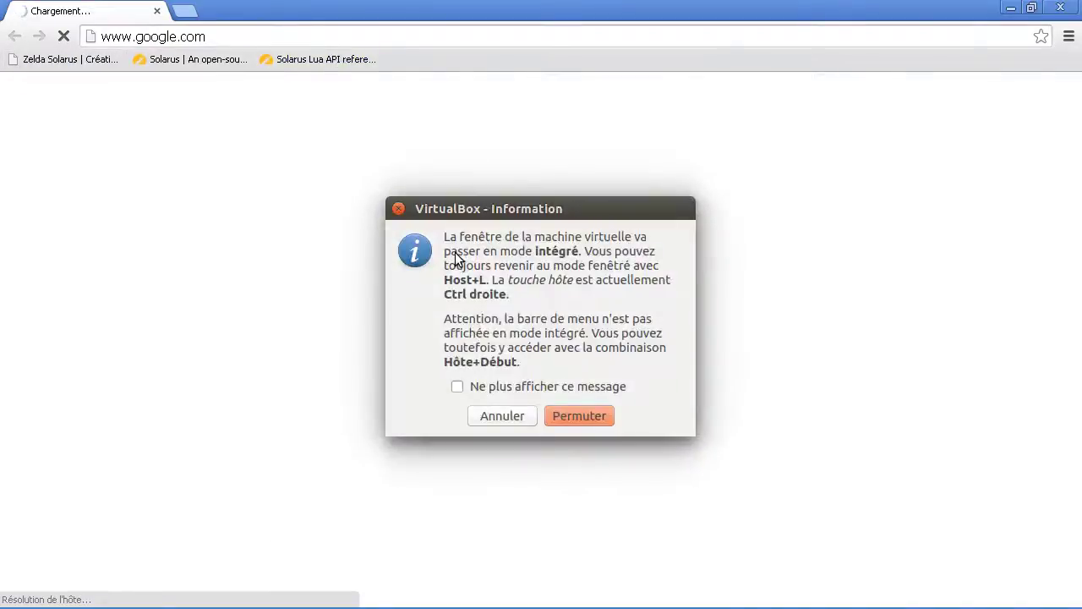
{"action": "key", "text": "Return"}
{"action": "key", "text": "ctrl+l"}
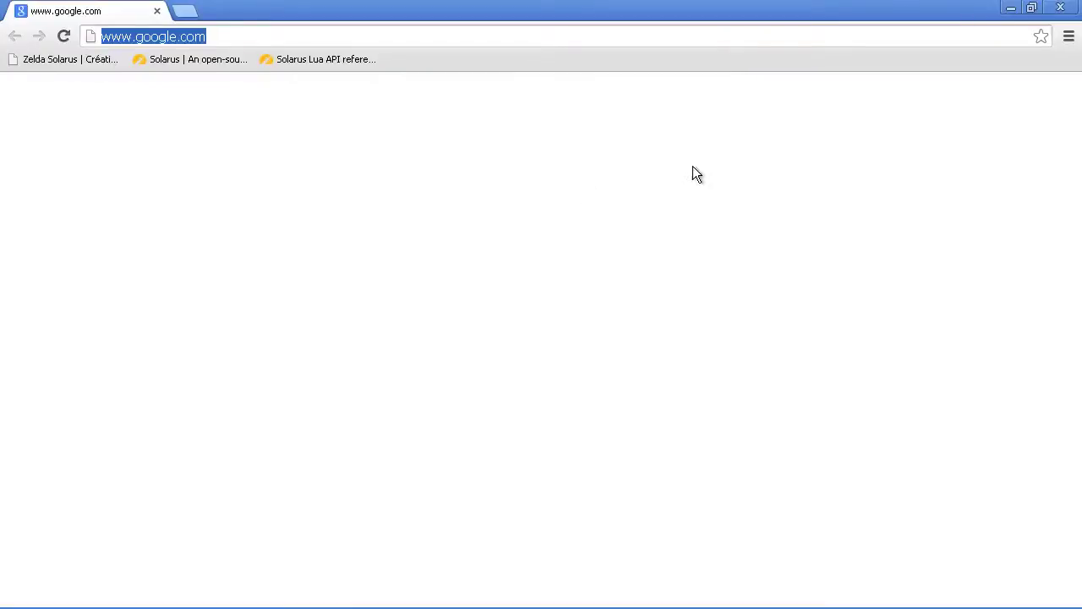
{"action": "type", "text": "git"}
{"action": "key", "text": "Down"}
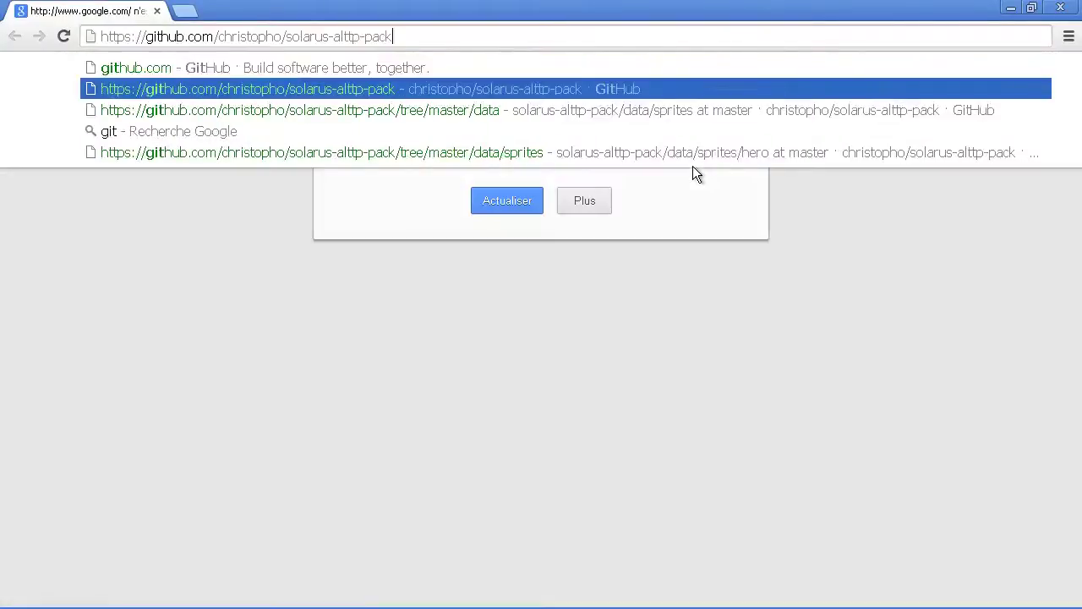
{"action": "key", "text": "Return"}
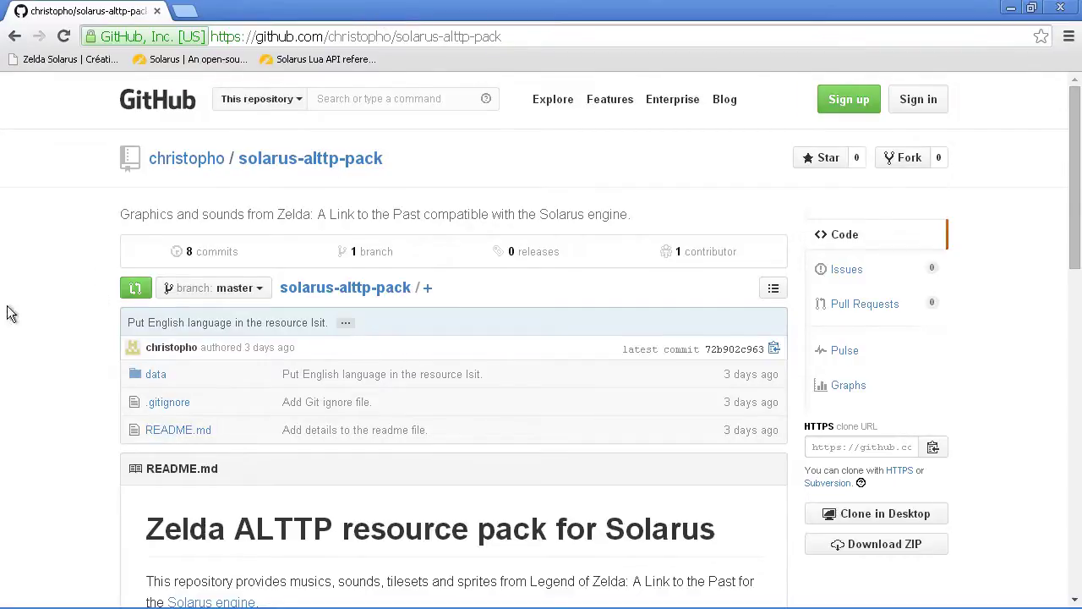
Read through the repository's README describing the Zelda ALTTP resource pack for Solarus and its branches
{"action": "left_click_drag", "start_coordinate": [1073, 140], "coordinate": [1073, 117]}
{"action": "scroll", "coordinate": [164, 118], "scroll_direction": "down", "scroll_amount": 4}
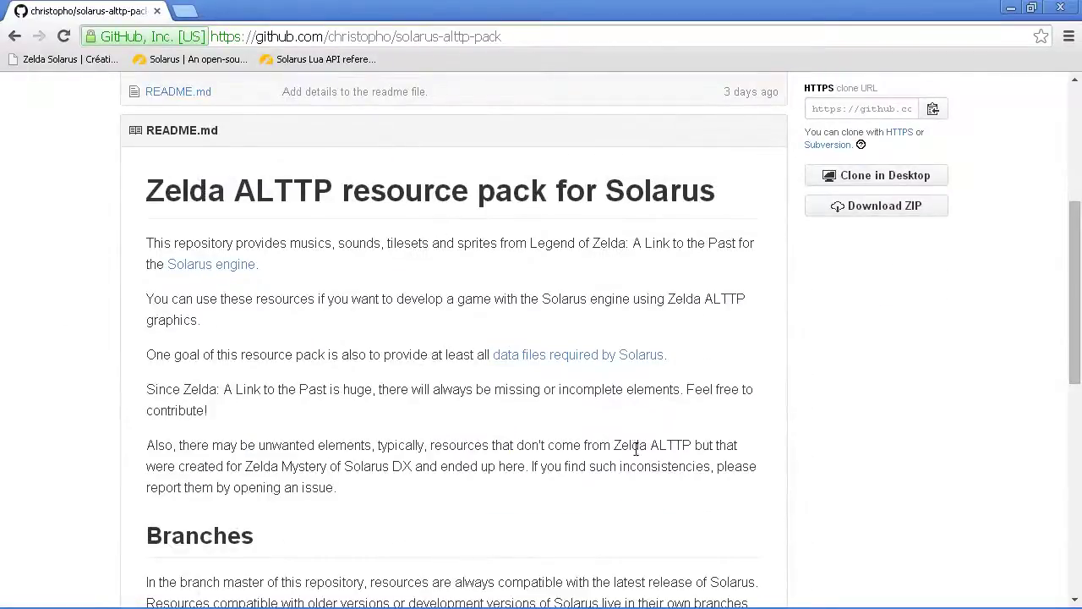
{"action": "left_click_drag", "start_coordinate": [1071, 289], "coordinate": [1054, 582]}
{"action": "scroll", "coordinate": [968, 380], "scroll_direction": "up", "scroll_amount": 15}
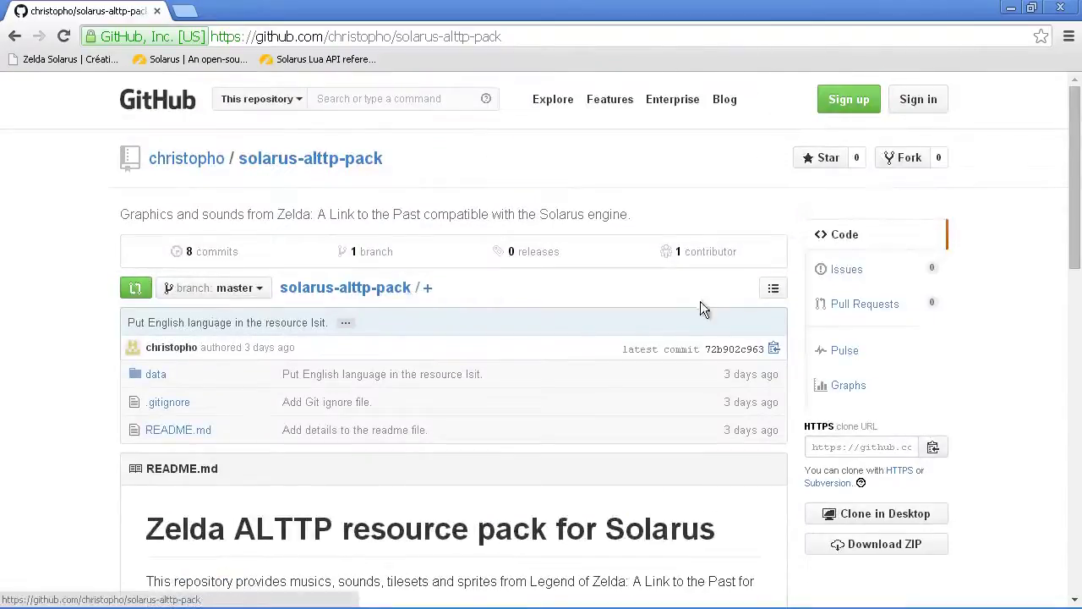
{"action": "scroll", "coordinate": [692, 319], "scroll_direction": "down", "scroll_amount": 2}
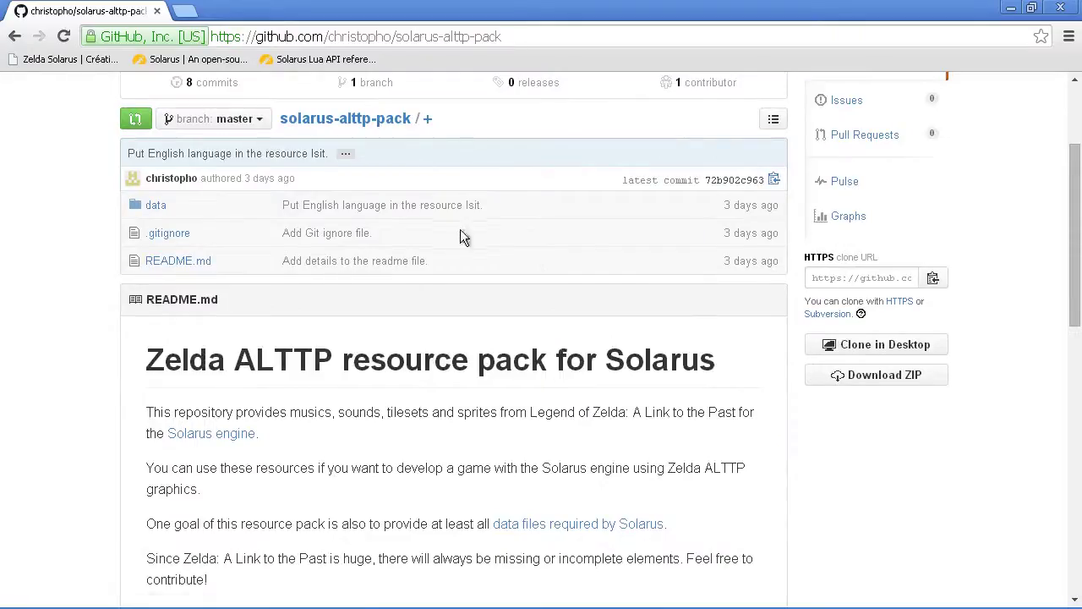
{"action": "mouse_move", "coordinate": [350, 602]}
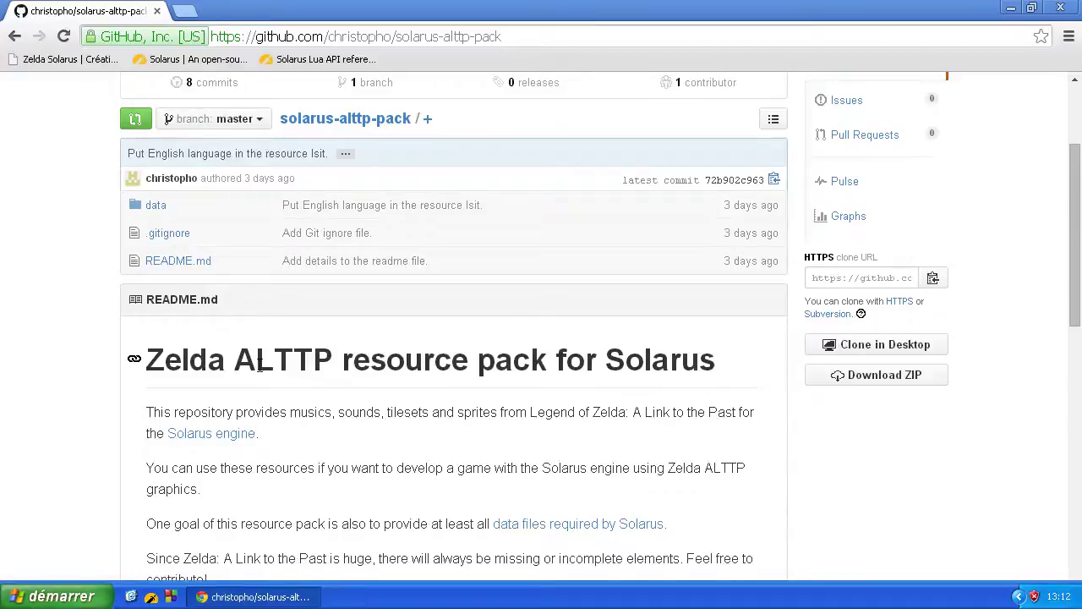
{"action": "scroll", "coordinate": [208, 444], "scroll_direction": "down", "scroll_amount": 4}
{"action": "scroll", "coordinate": [136, 319], "scroll_direction": "up", "scroll_amount": 1}
{"action": "scroll", "coordinate": [135, 296], "scroll_direction": "up", "scroll_amount": 1}
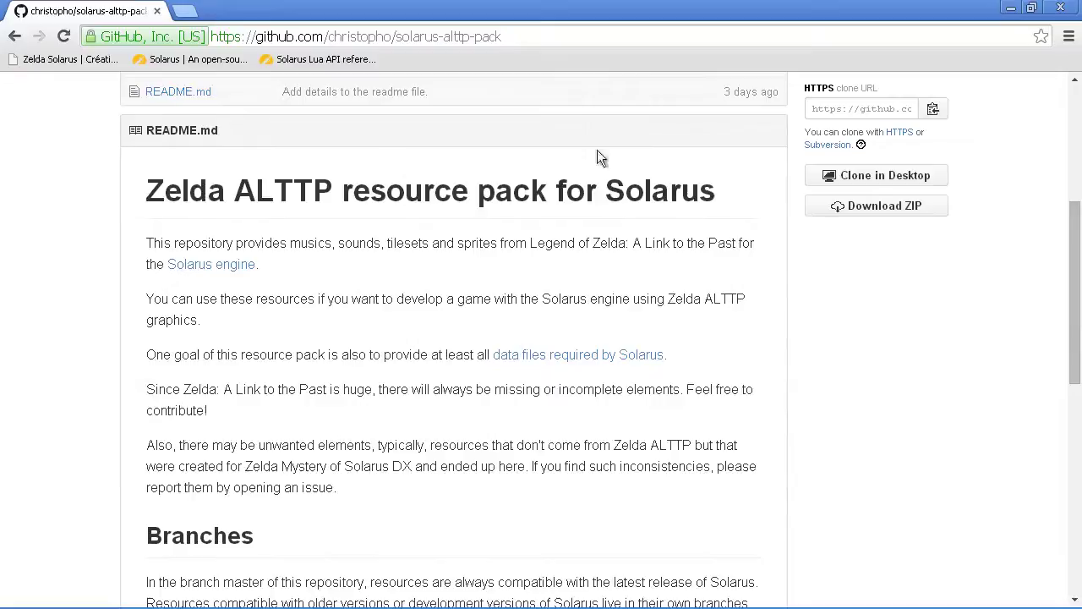
Examine the contents of the repository's data folder and return to the repository's main page
{"action": "scroll", "coordinate": [442, 261], "scroll_direction": "up", "scroll_amount": 2}
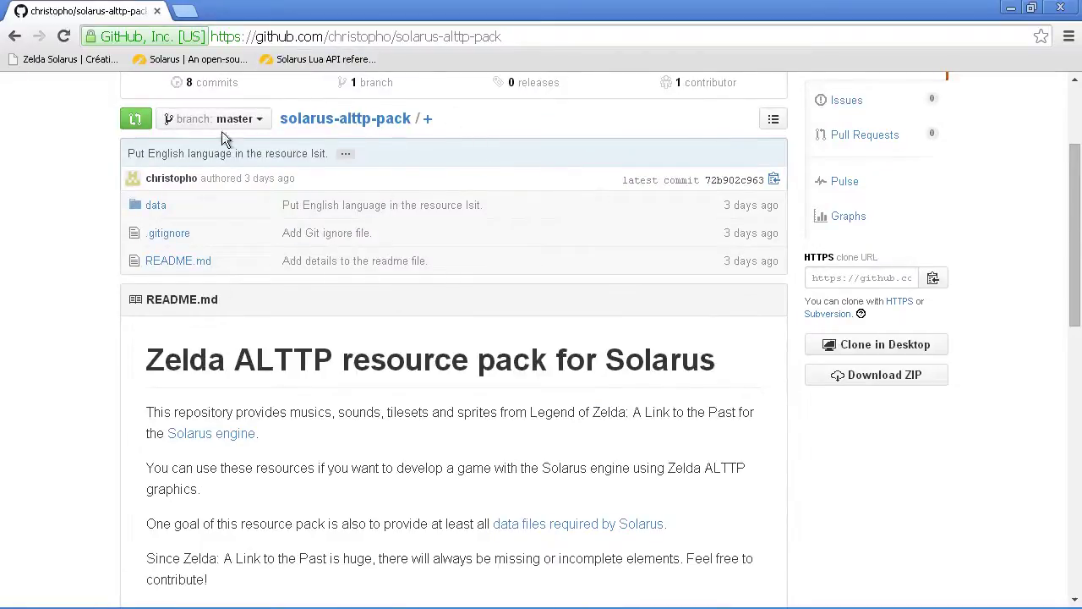
{"action": "left_click", "coordinate": [150, 208]}
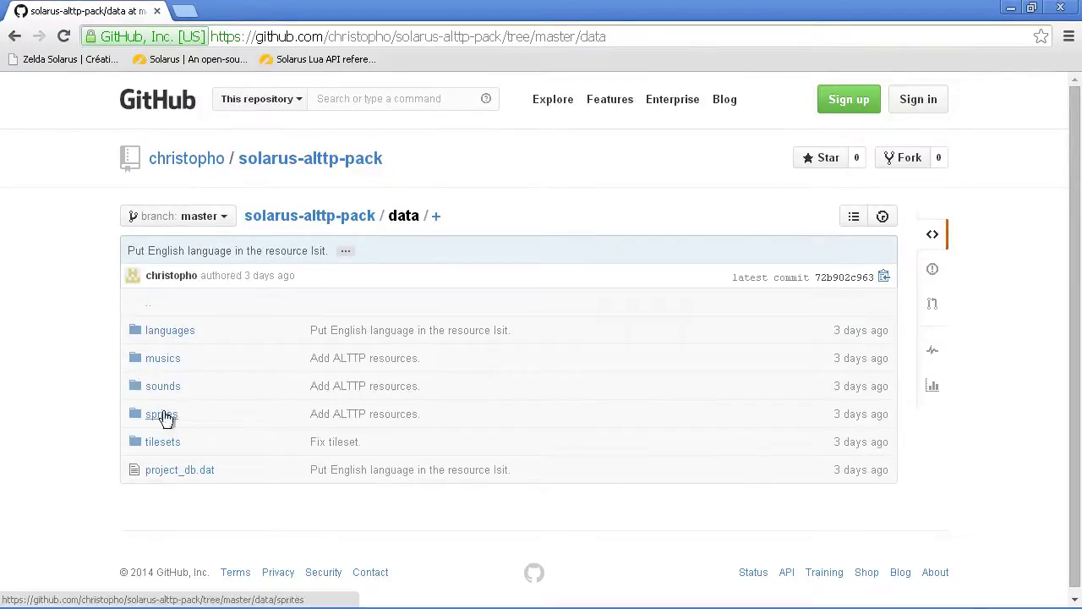
{"action": "scroll", "coordinate": [466, 348], "scroll_direction": "down", "scroll_amount": 1}
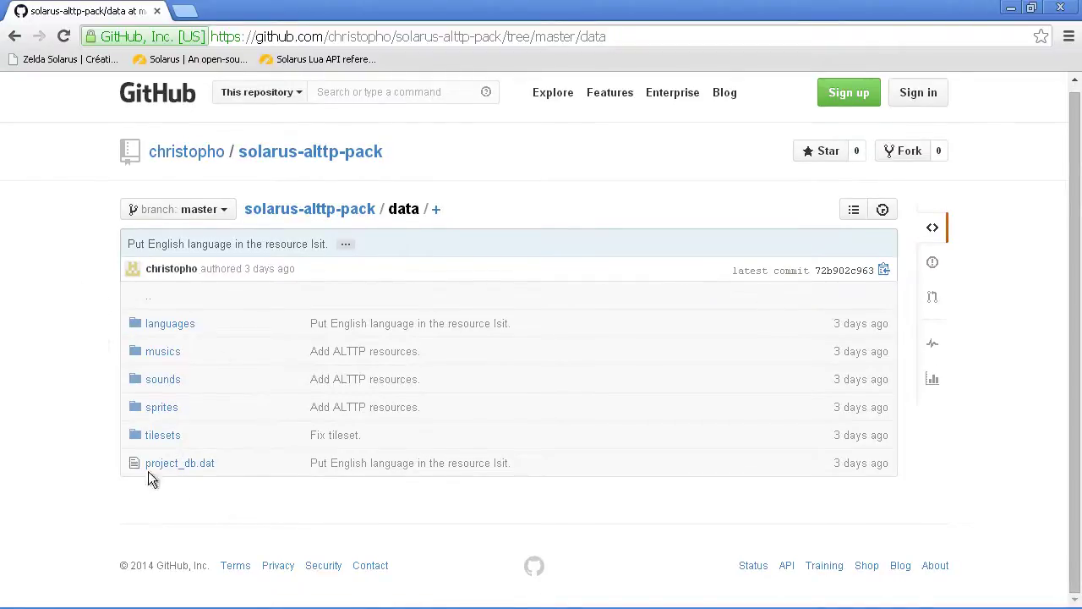
{"action": "left_click", "coordinate": [14, 37]}
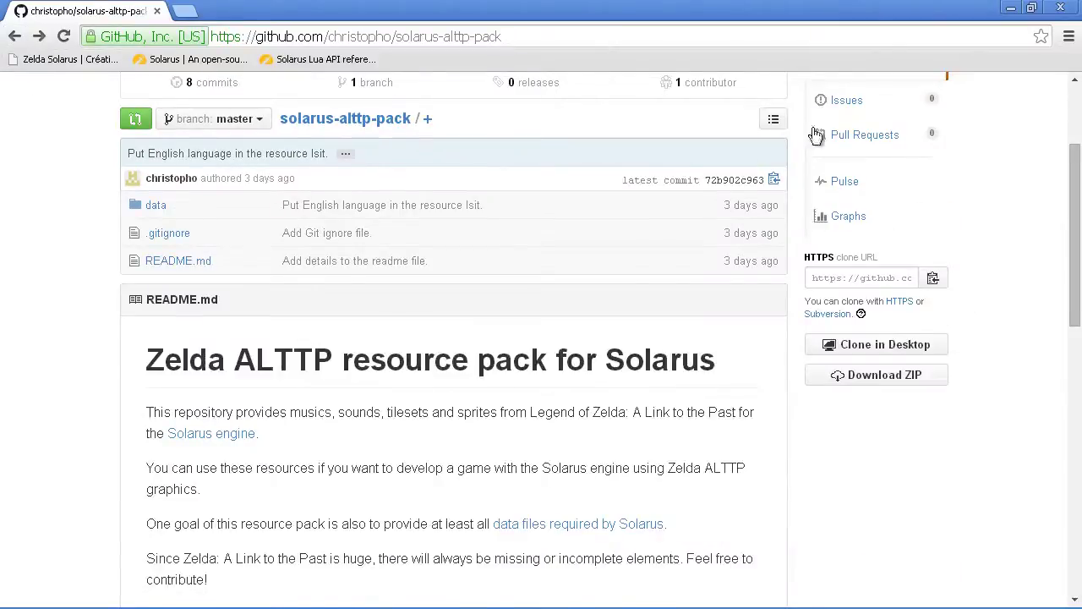
Start downloading the repository as a ZIP archive and cancel the save
{"action": "scroll", "coordinate": [592, 157], "scroll_direction": "up", "scroll_amount": 1}
{"action": "scroll", "coordinate": [473, 164], "scroll_direction": "up", "scroll_amount": 1}
{"action": "scroll", "coordinate": [984, 338], "scroll_direction": "down", "scroll_amount": 1}
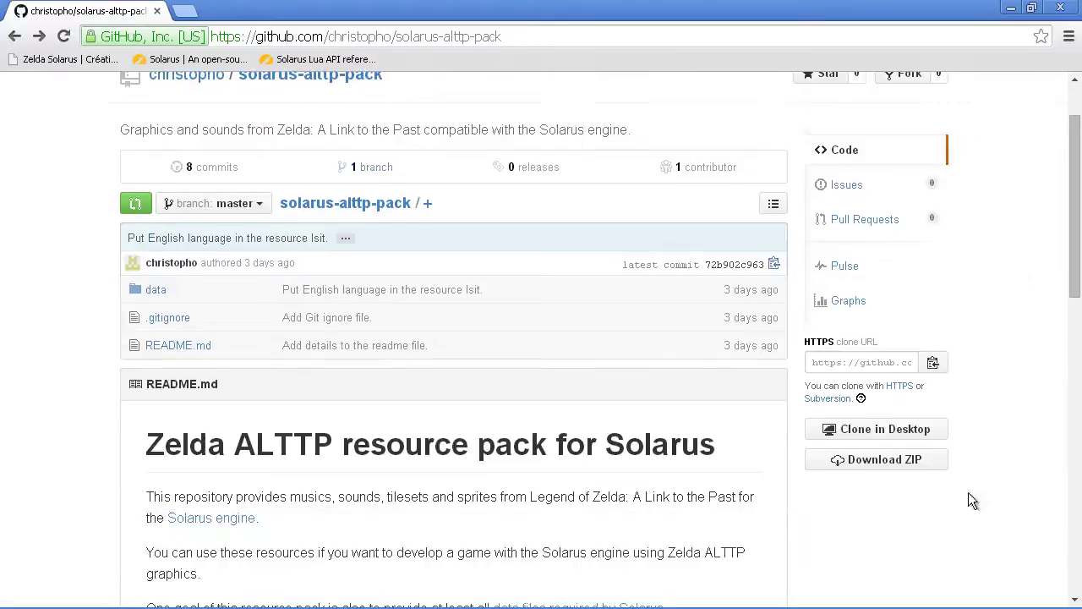
{"action": "left_click", "coordinate": [889, 465]}
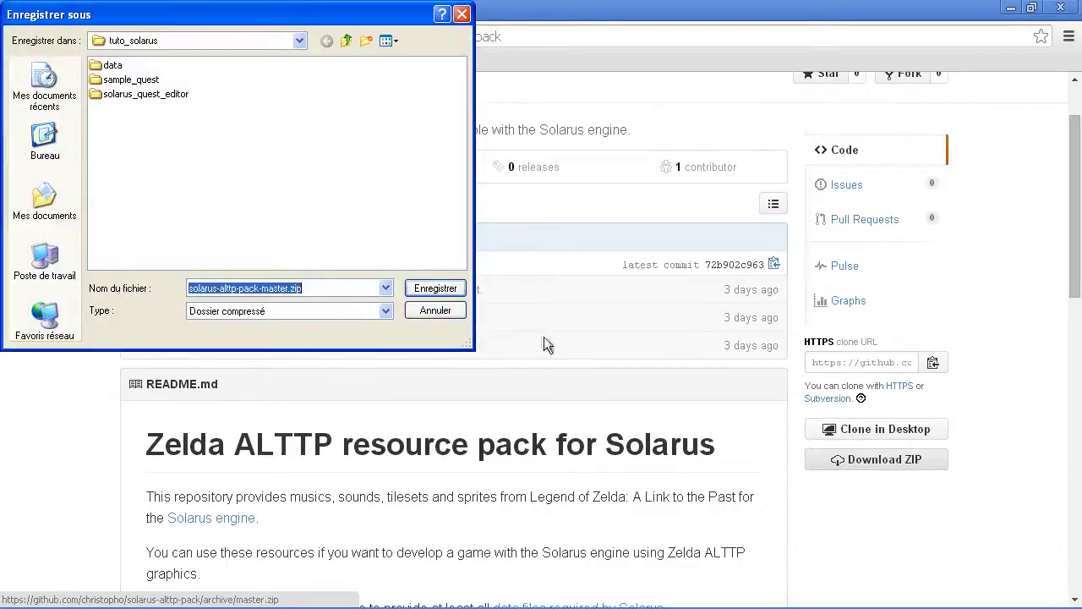
{"action": "left_click", "coordinate": [420, 311]}
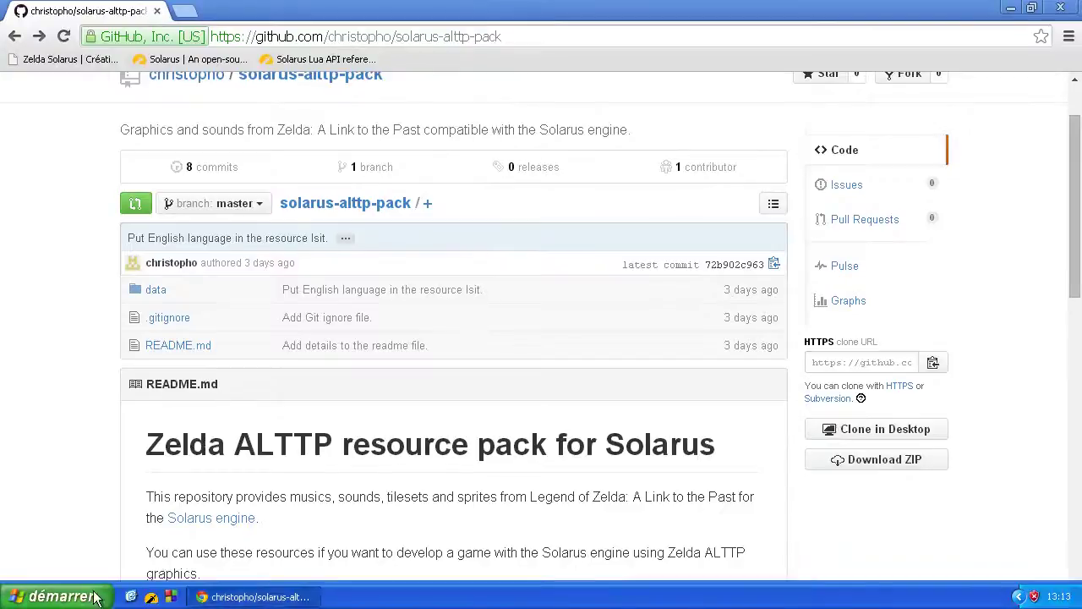
Open My Documents in Windows Explorer with the folder tree shown and go to Downloads\tuto\solarus-alttp-pack\data
{"action": "left_click", "coordinate": [105, 596]}
{"action": "left_click", "coordinate": [285, 258]}
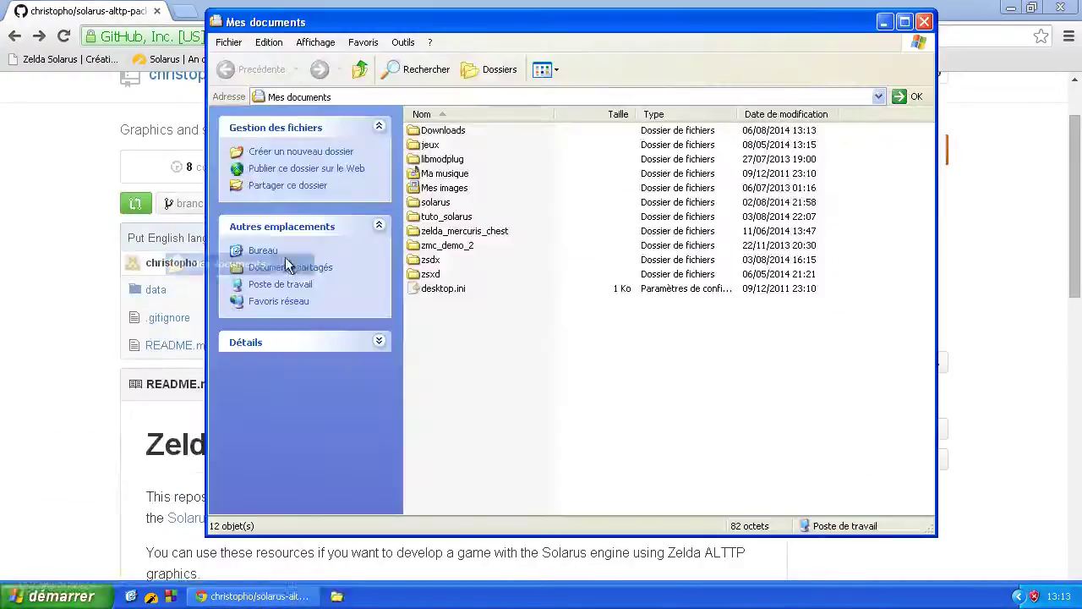
{"action": "left_click", "coordinate": [490, 70]}
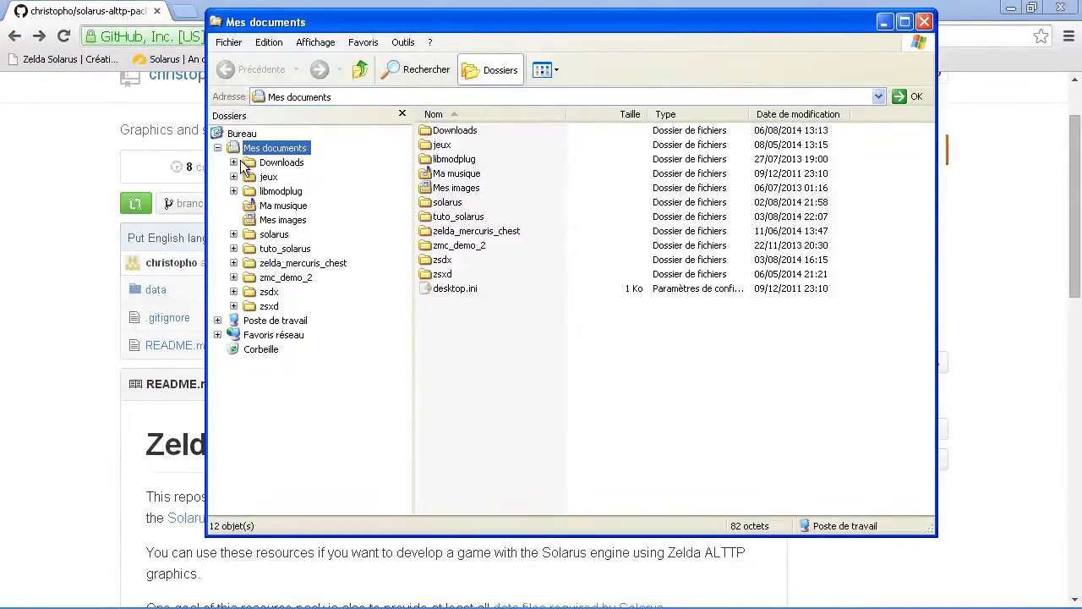
{"action": "left_click", "coordinate": [234, 162]}
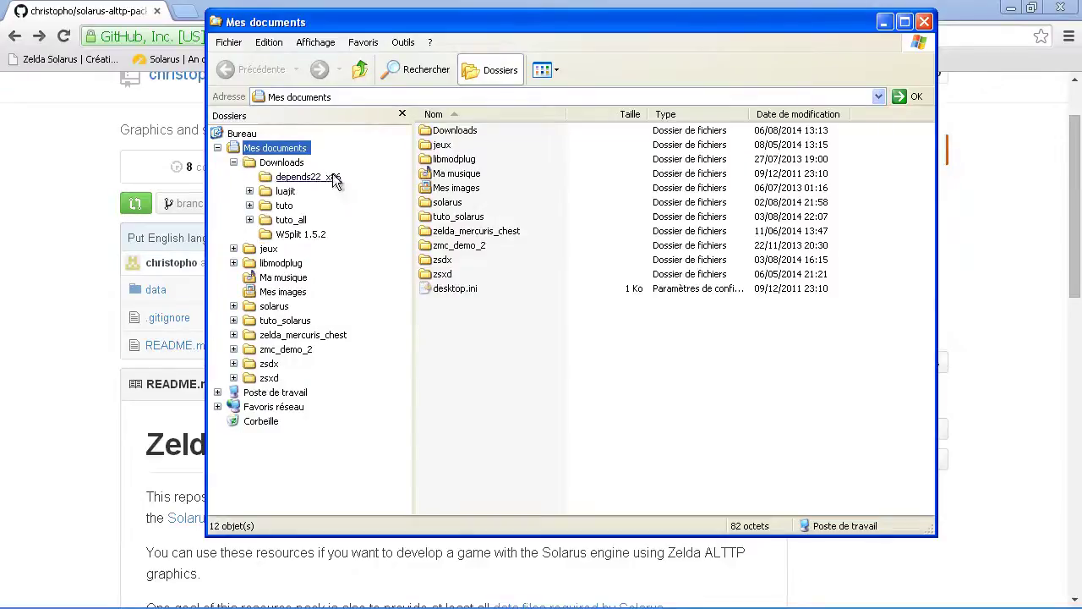
{"action": "left_click", "coordinate": [249, 205]}
{"action": "left_click", "coordinate": [284, 205]}
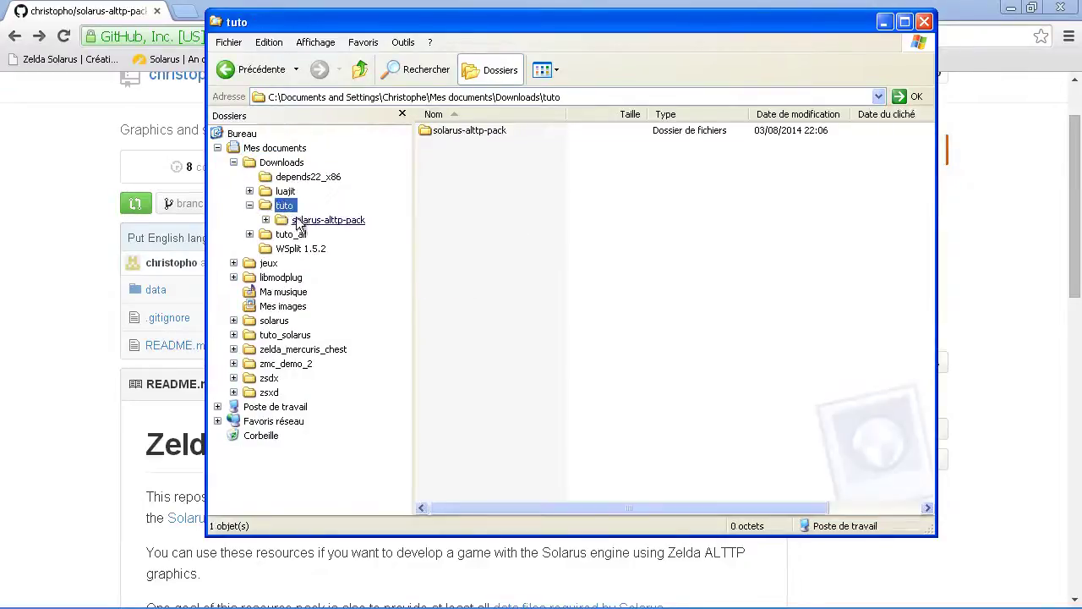
{"action": "left_click", "coordinate": [325, 220]}
{"action": "left_click", "coordinate": [317, 235]}
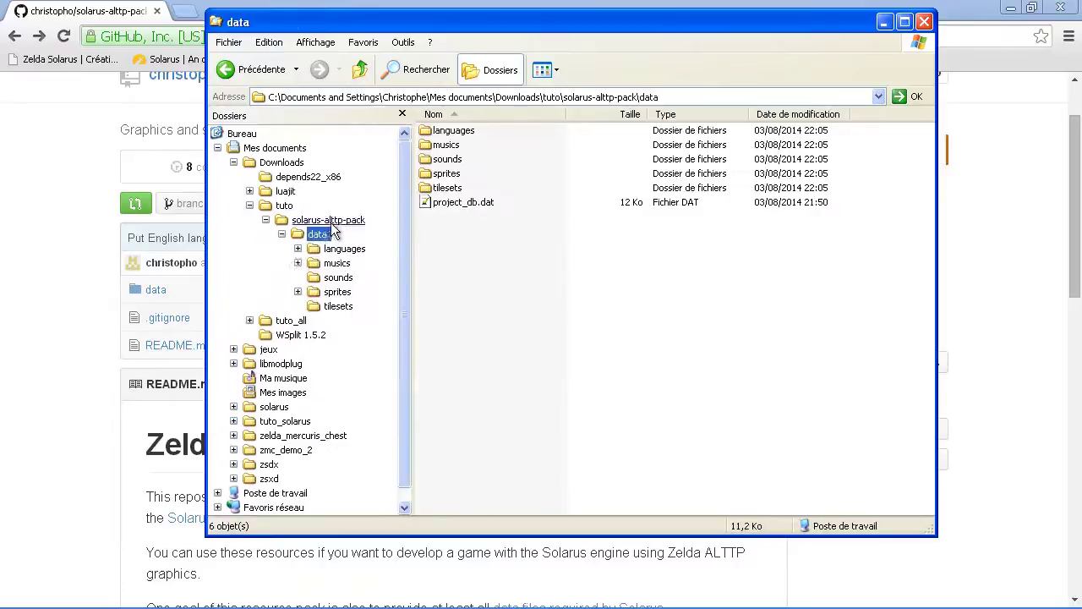
Copy everything in the resource pack's data folder into tuto_solarus\data, replacing the existing project_db.dat
{"action": "left_click", "coordinate": [495, 221]}
{"action": "left_click_drag", "start_coordinate": [516, 273], "coordinate": [237, 423]}
{"action": "left_click", "coordinate": [235, 421]}
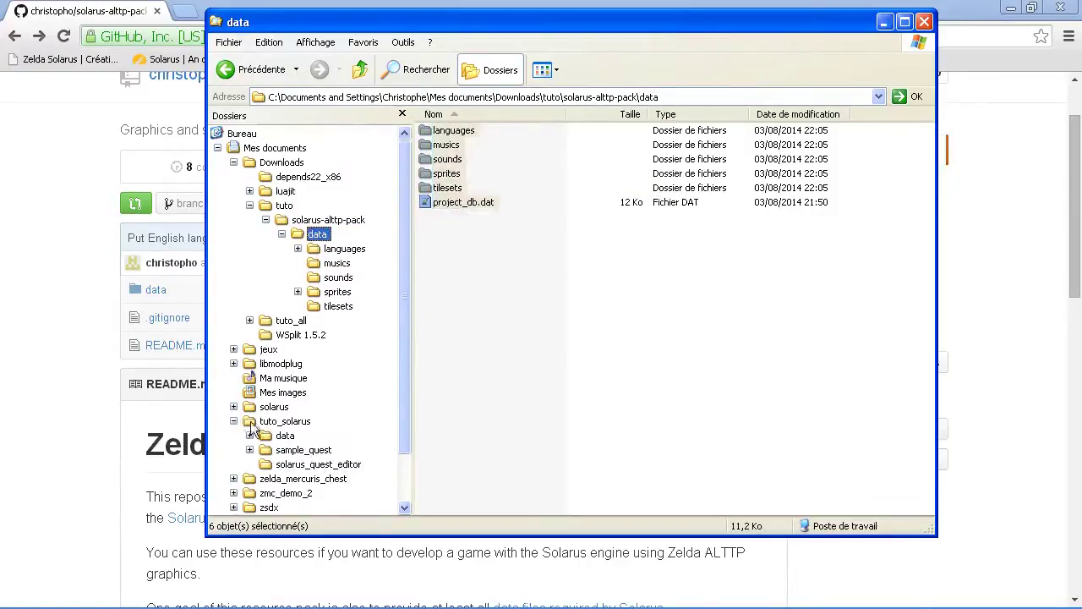
{"action": "left_click", "coordinate": [285, 436]}
{"action": "scroll", "coordinate": [310, 330], "scroll_direction": "down", "scroll_amount": 2}
{"action": "left_click", "coordinate": [566, 291]}
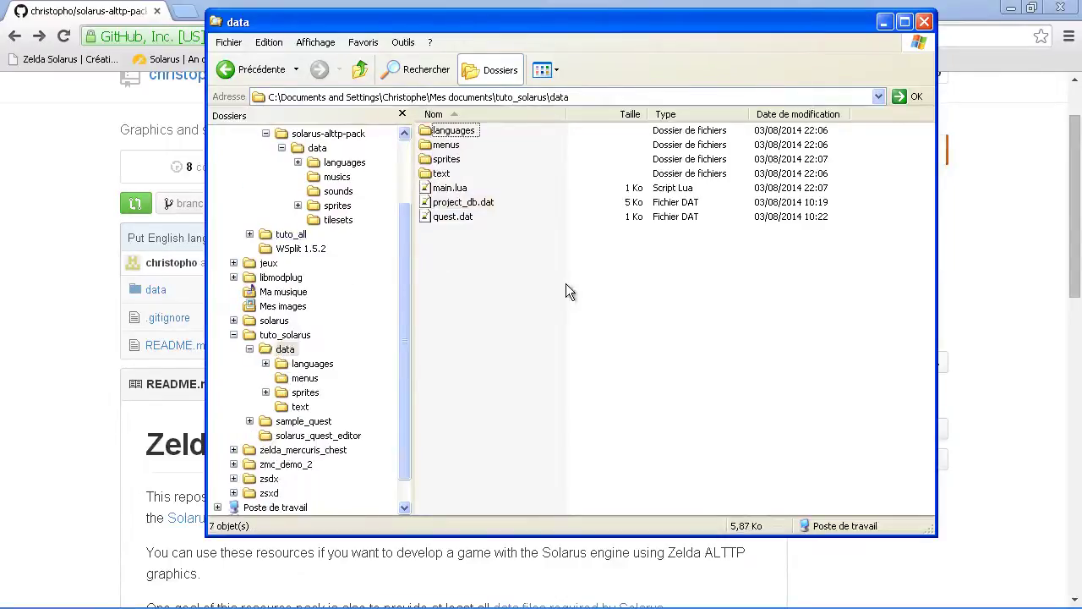
{"action": "key", "text": "ctrl+v"}
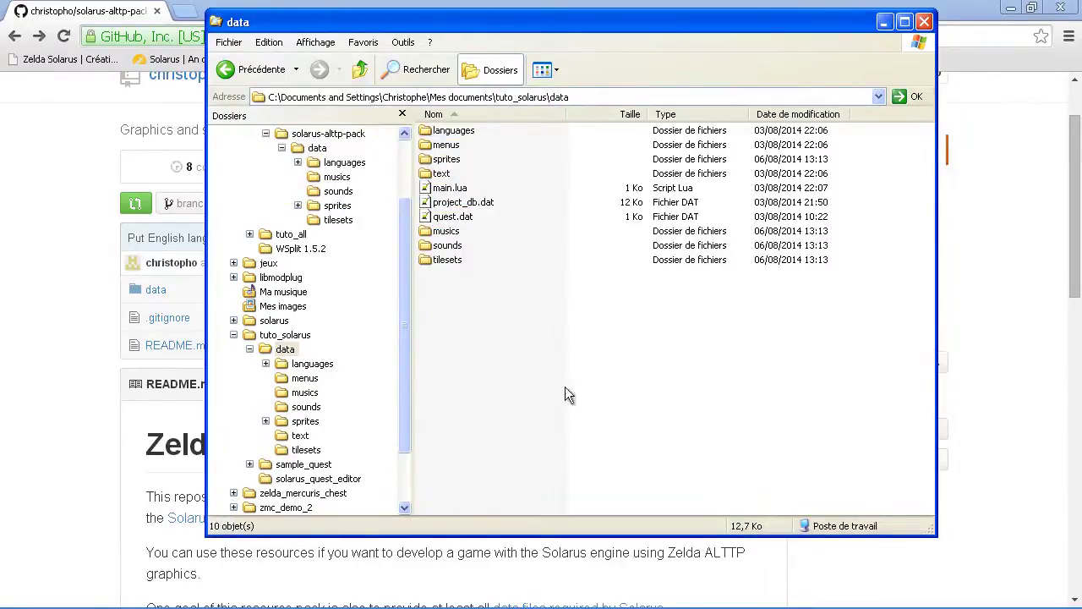
Close the browser and launch Solarus Quest Editor from the Edit Tutorial Quest shortcut
{"action": "left_click", "coordinate": [1010, 407]}
{"action": "left_click", "coordinate": [1057, 12]}
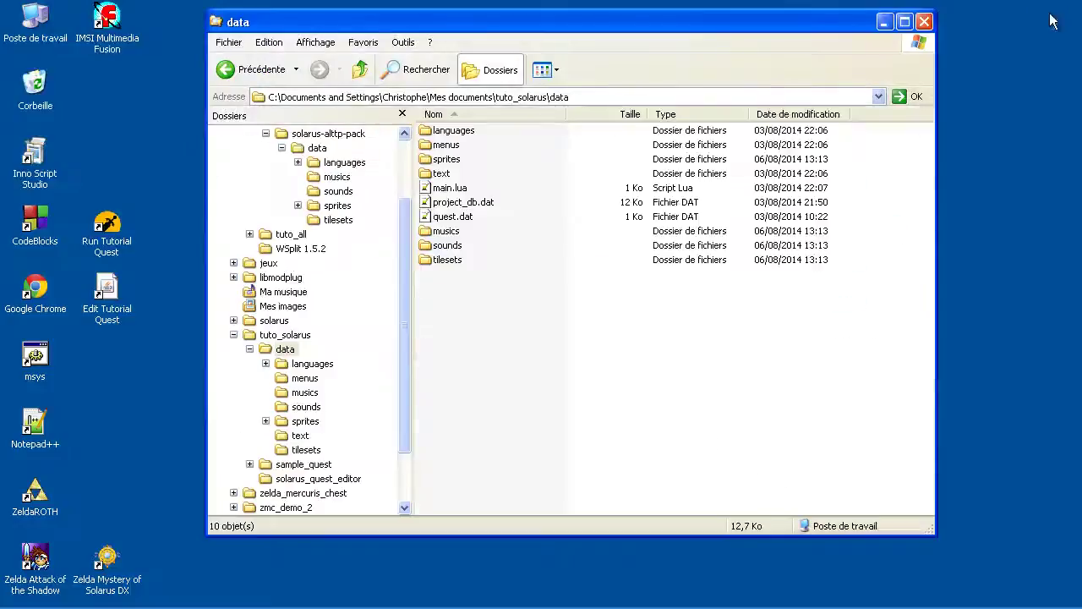
{"action": "left_click", "coordinate": [105, 296]}
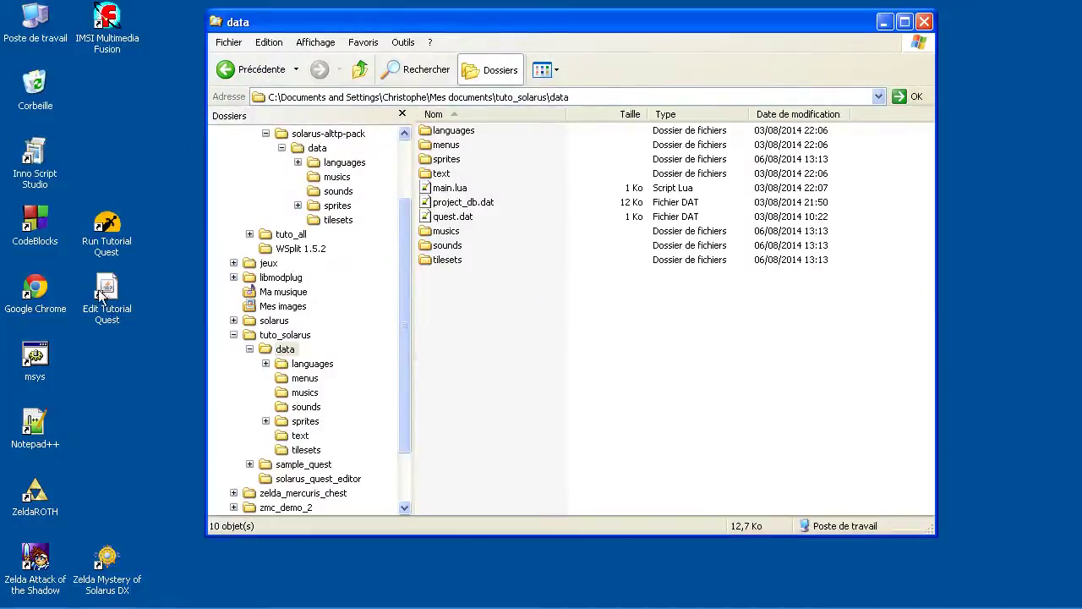
{"action": "double_click", "coordinate": [104, 296]}
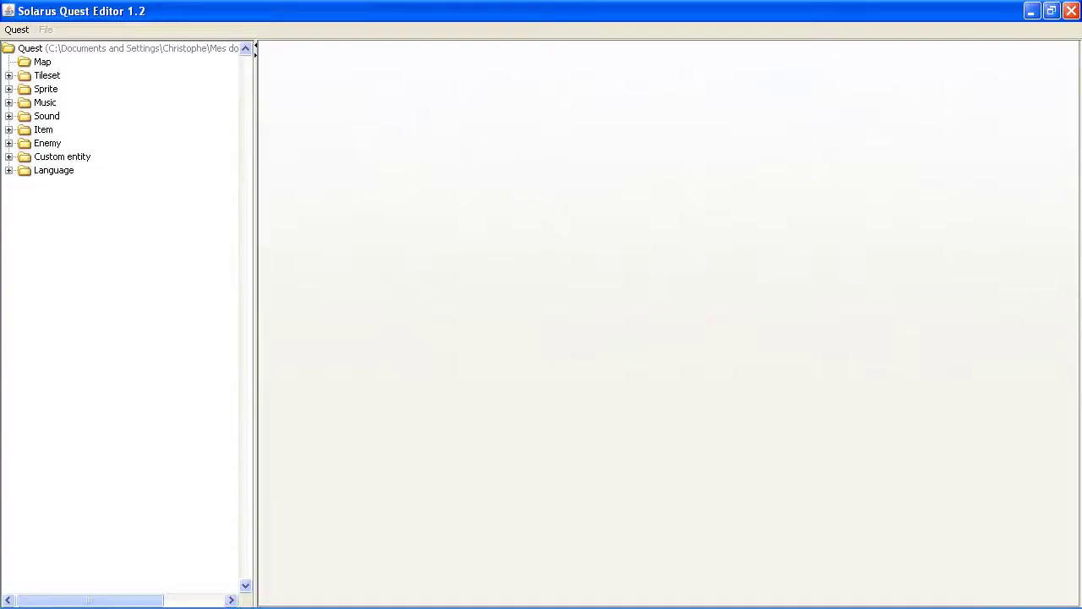
Browse the quest's Sprite resources, open ALTTP static villager 5 to examine its animation definition, and close the file
{"action": "left_click", "coordinate": [8, 89]}
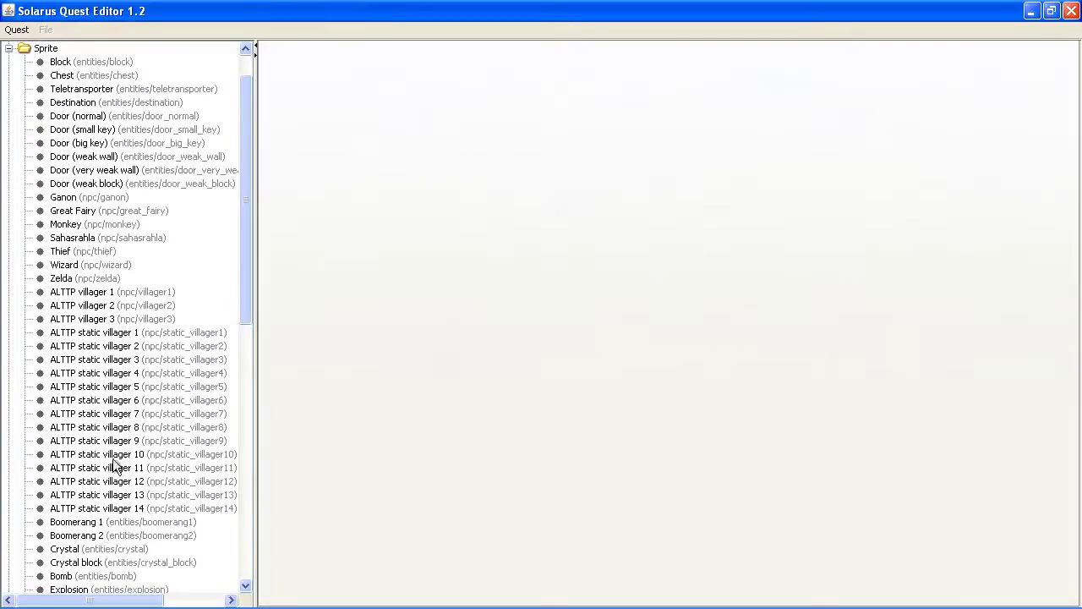
{"action": "scroll", "coordinate": [211, 392], "scroll_direction": "down", "scroll_amount": 6}
{"action": "scroll", "coordinate": [213, 393], "scroll_direction": "up", "scroll_amount": 5}
{"action": "double_click", "coordinate": [142, 347]}
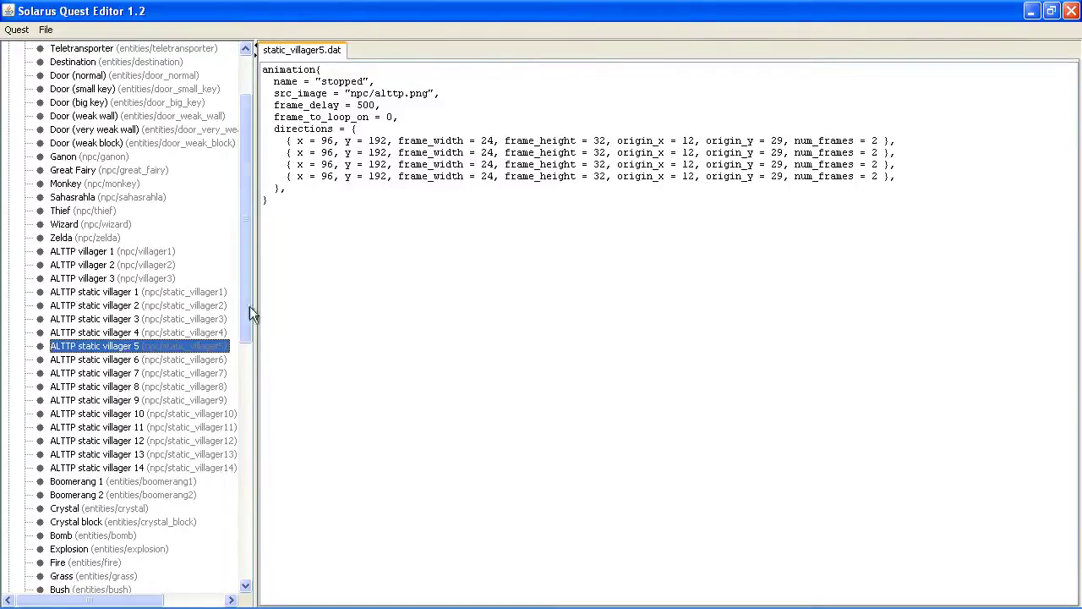
{"action": "scroll", "coordinate": [167, 399], "scroll_direction": "up", "scroll_amount": 1}
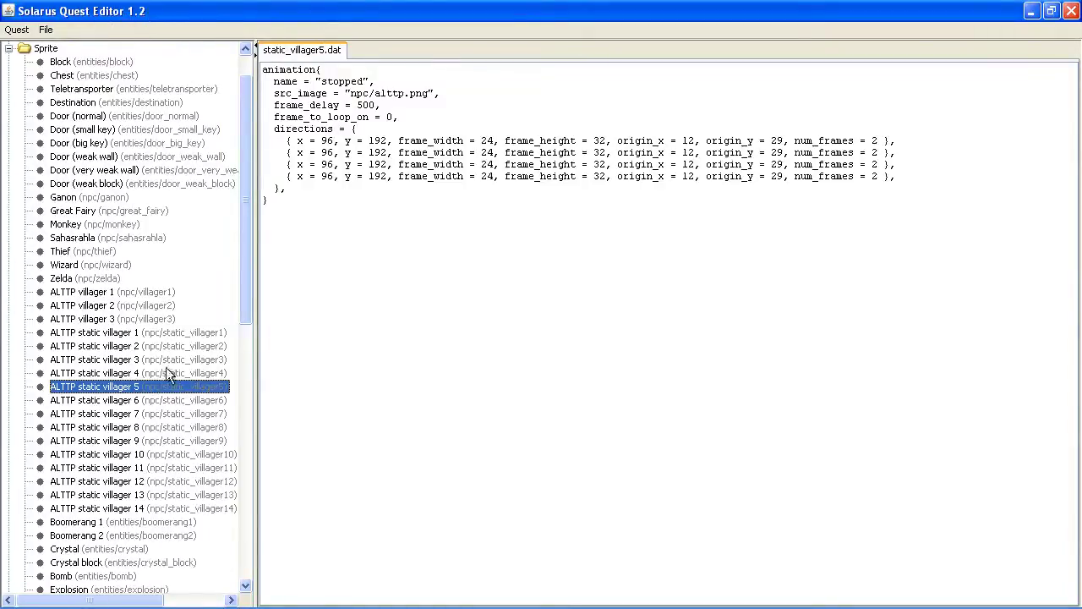
{"action": "mouse_move", "coordinate": [246, 241]}
{"action": "left_mouse_down"}
{"action": "mouse_move", "coordinate": [246, 352]}
{"action": "mouse_move", "coordinate": [247, 252]}
{"action": "left_mouse_up"}
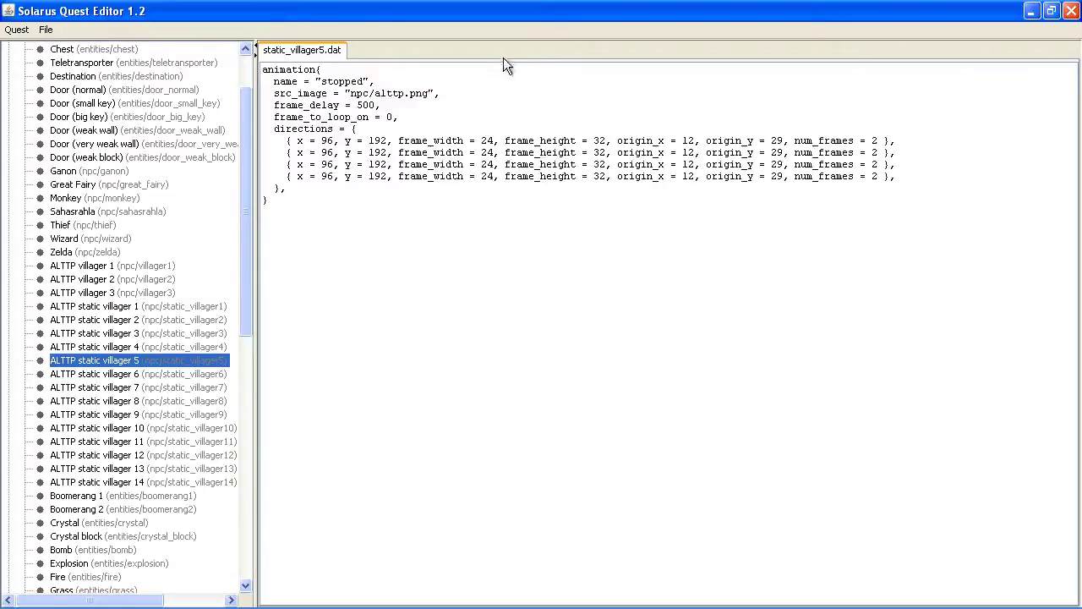
{"action": "scroll", "coordinate": [115, 380], "scroll_direction": "up", "scroll_amount": 2}
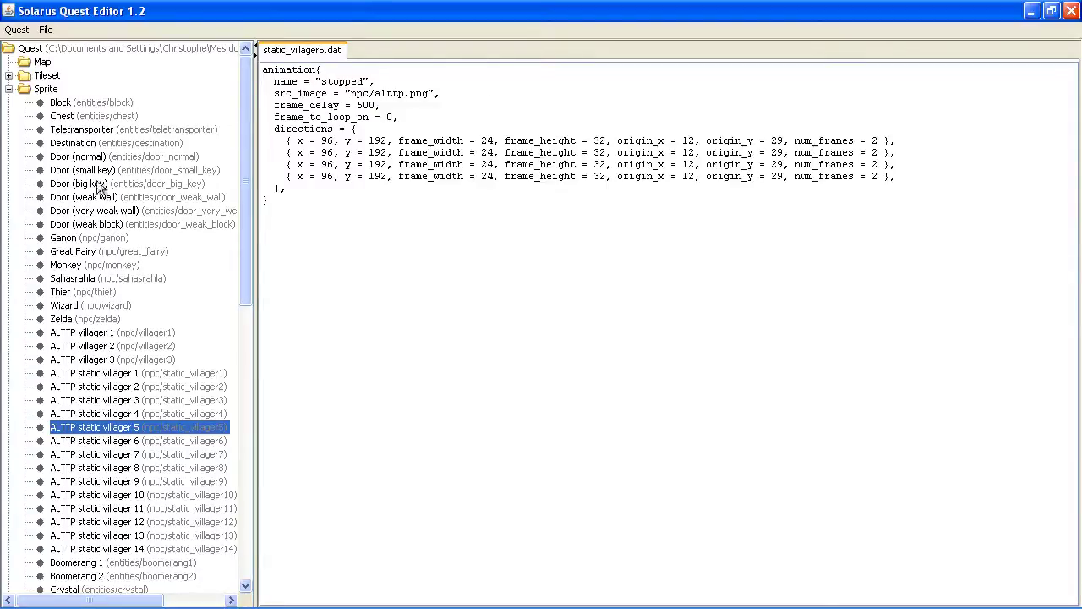
{"action": "scroll", "coordinate": [177, 182], "scroll_direction": "down", "scroll_amount": 4}
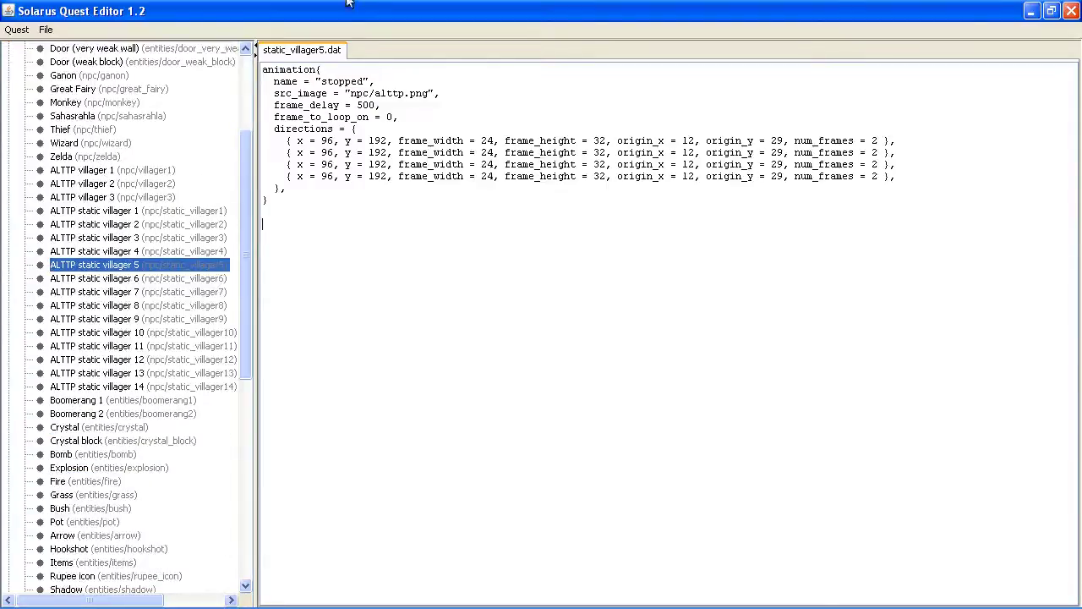
{"action": "middle_click", "coordinate": [309, 53]}
Look through the remaining sprites and open Hero tunic 1 to examine its animation definitions
{"action": "scroll", "coordinate": [104, 330], "scroll_direction": "up", "scroll_amount": 3}
{"action": "scroll", "coordinate": [103, 330], "scroll_direction": "up", "scroll_amount": 1}
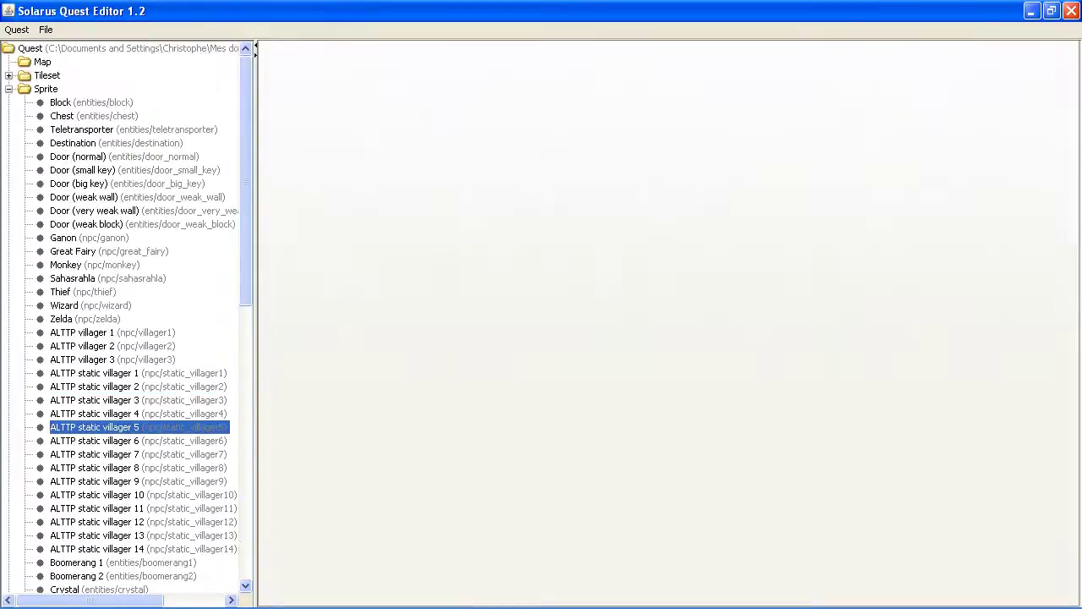
{"action": "scroll", "coordinate": [150, 464], "scroll_direction": "down", "scroll_amount": 13}
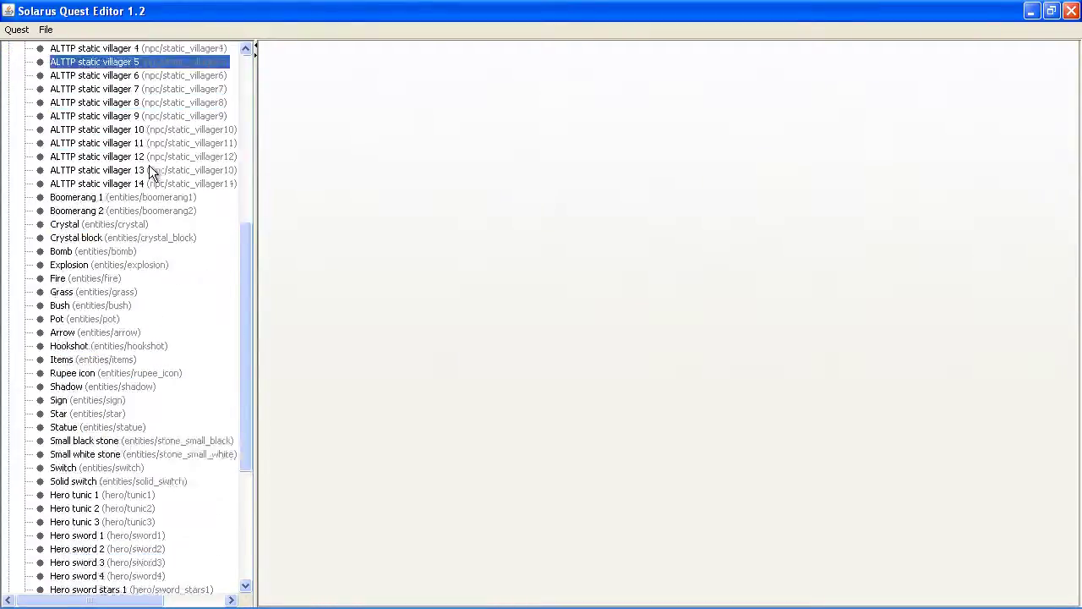
{"action": "scroll", "coordinate": [167, 157], "scroll_direction": "down", "scroll_amount": 2}
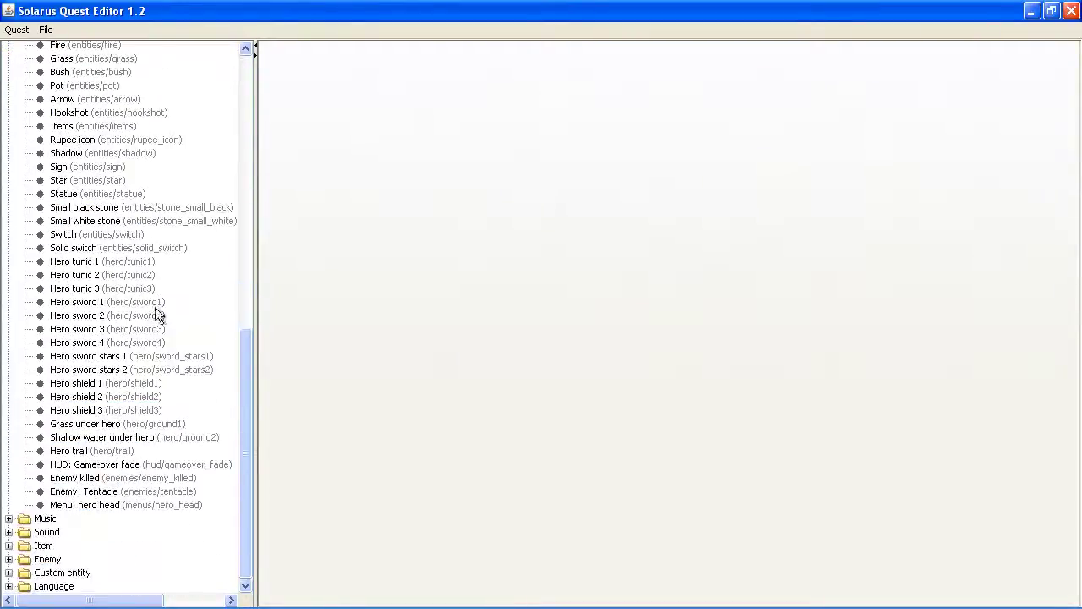
{"action": "double_click", "coordinate": [74, 261]}
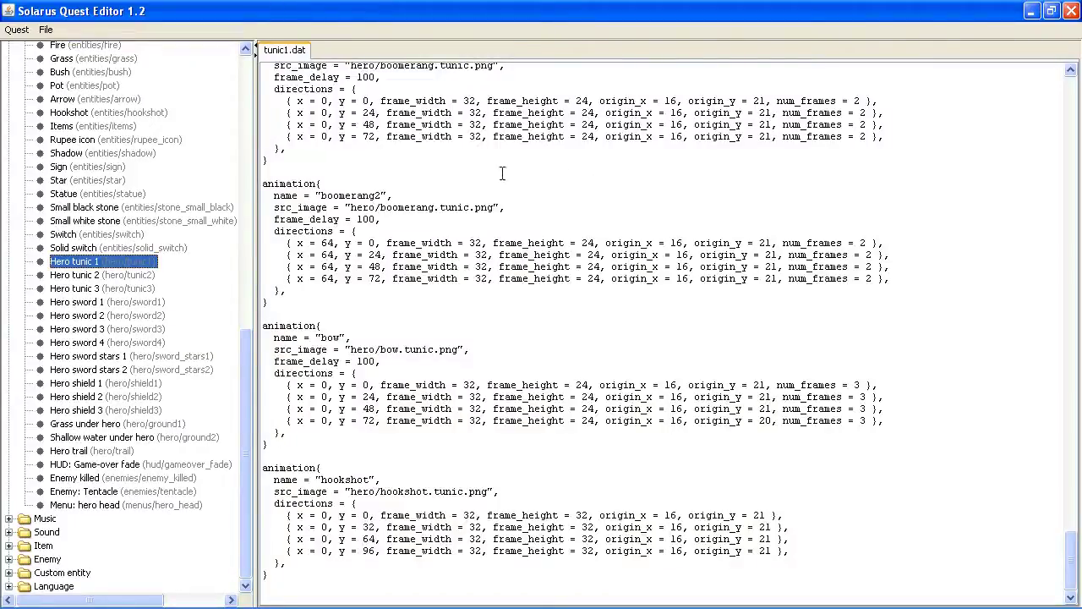
{"action": "scroll", "coordinate": [502, 173], "scroll_direction": "up", "scroll_amount": 7}
Open walking.tunic.png from the quest's data\sprites\hero folder in Windows Explorer and examine the hero's walking frames up close
{"action": "left_click", "coordinate": [254, 596]}
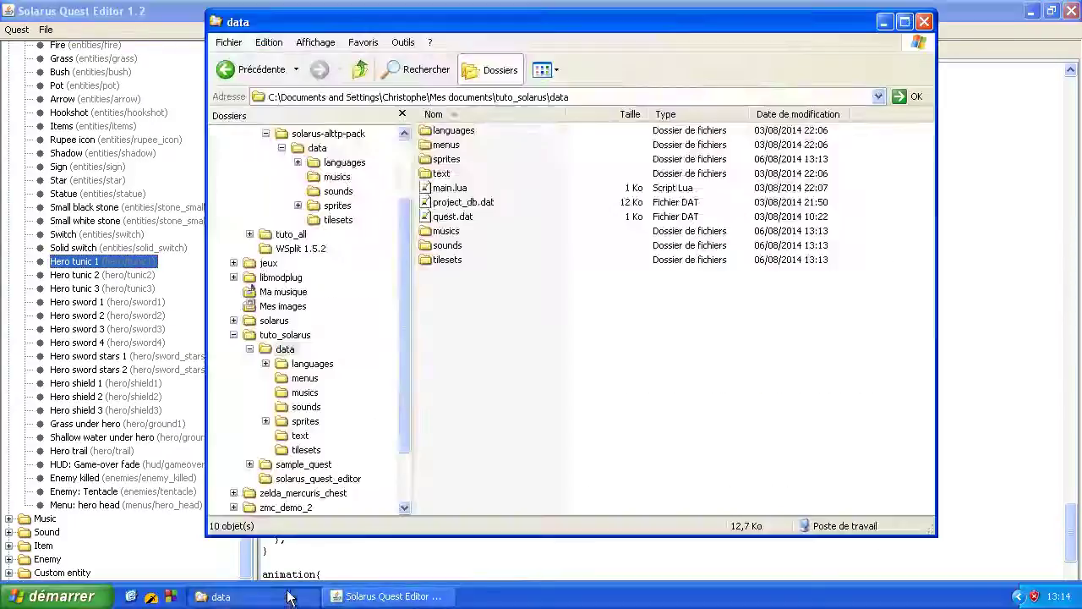
{"action": "left_click", "coordinate": [265, 421]}
{"action": "left_click", "coordinate": [317, 464]}
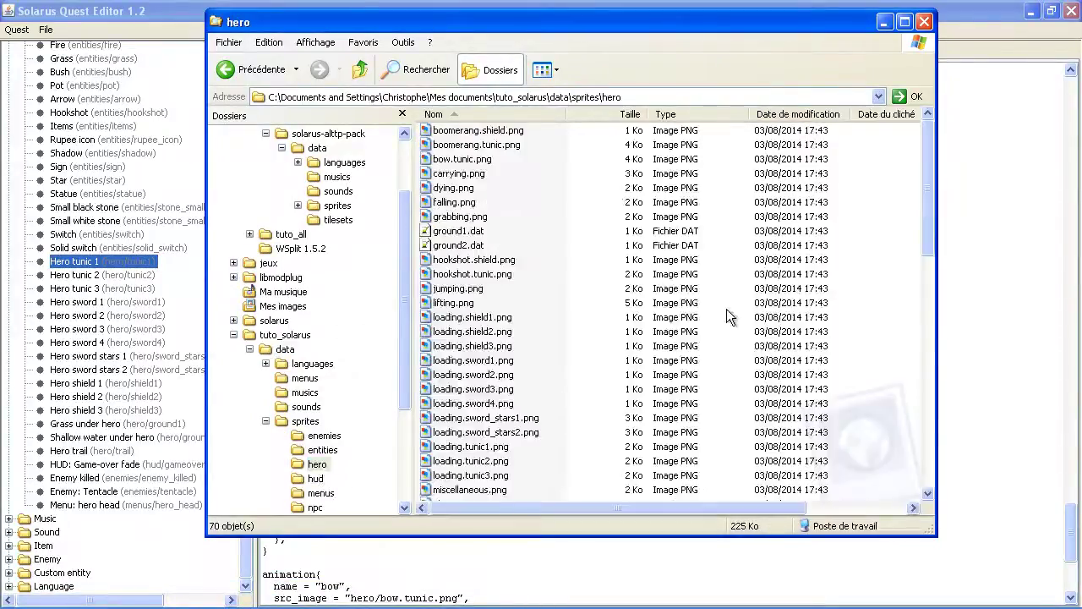
{"action": "scroll", "coordinate": [732, 296], "scroll_direction": "down", "scroll_amount": 6}
{"action": "scroll", "coordinate": [608, 269], "scroll_direction": "down", "scroll_amount": 10}
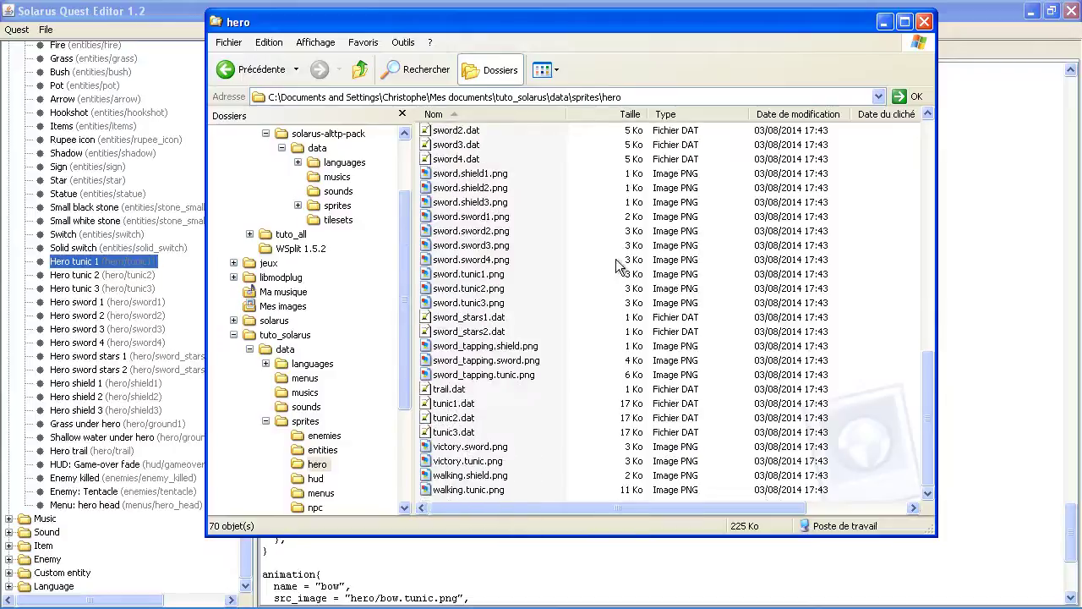
{"action": "double_click", "coordinate": [485, 490]}
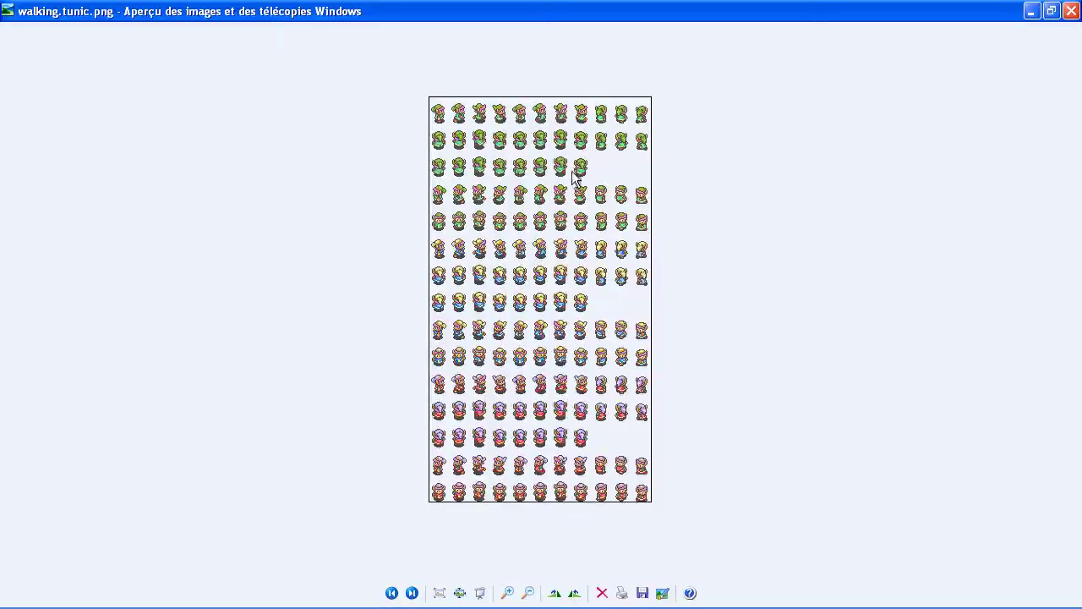
{"action": "scroll", "coordinate": [573, 175], "scroll_direction": "up", "scroll_amount": 3}
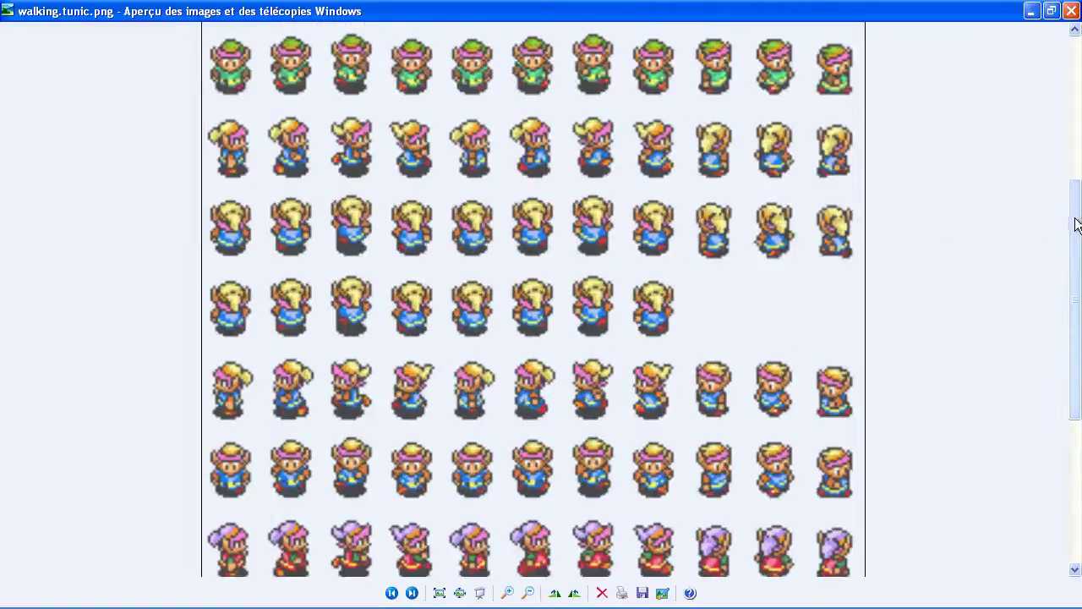
{"action": "scroll", "coordinate": [973, 305], "scroll_direction": "up", "scroll_amount": 3}
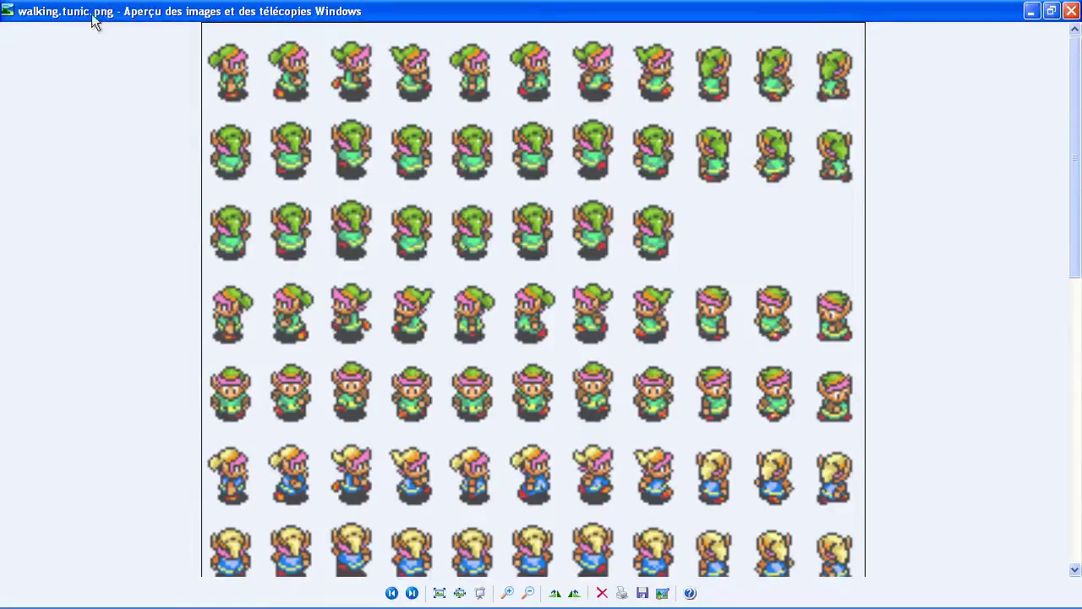
Switch back to Solarus Quest Editor to review the animations in tunic1.dat, and return to the walking.tunic.png image
{"action": "left_click", "coordinate": [279, 597]}
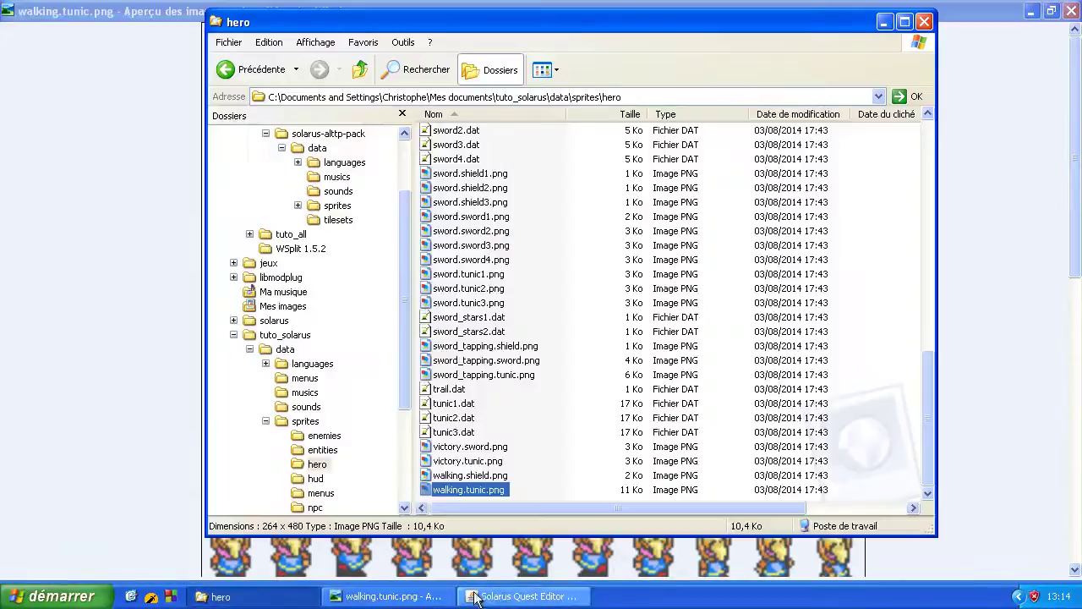
{"action": "left_click", "coordinate": [504, 596]}
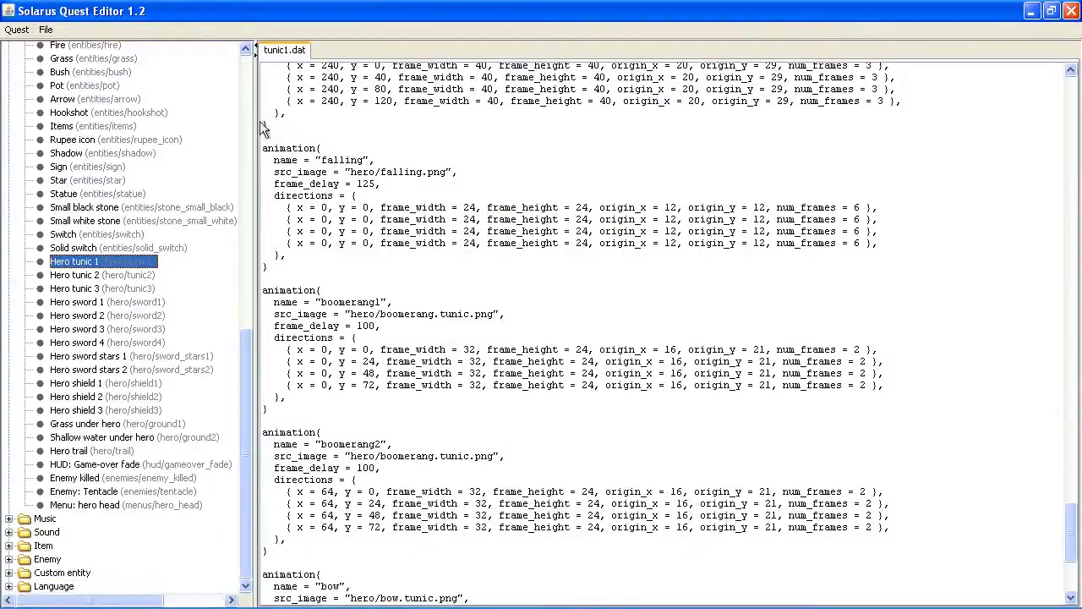
{"action": "scroll", "coordinate": [691, 291], "scroll_direction": "up", "scroll_amount": 5}
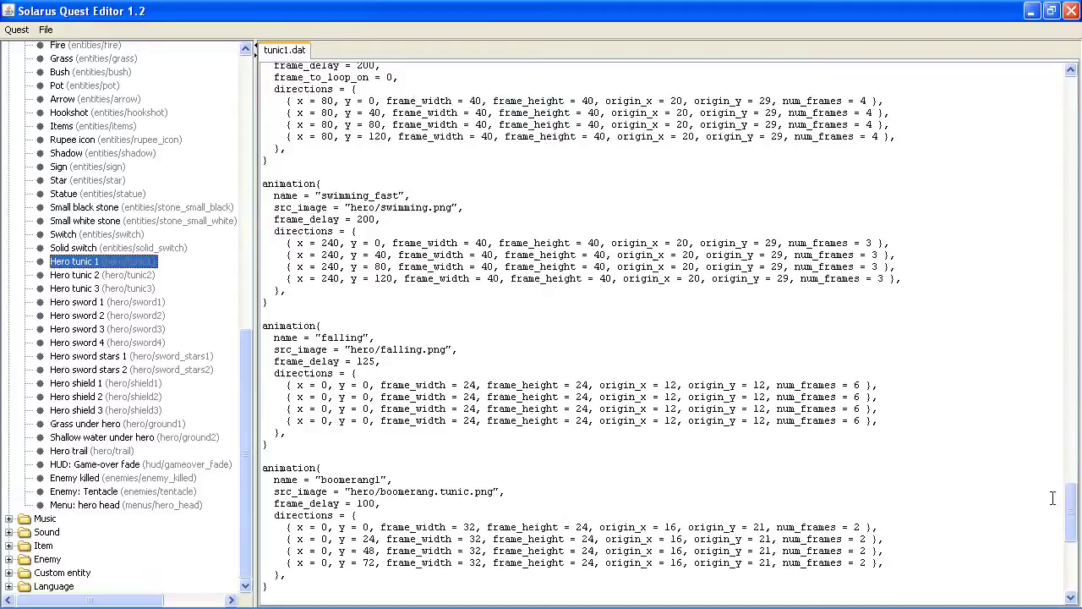
{"action": "left_click_drag", "start_coordinate": [1070, 511], "coordinate": [1033, 456]}
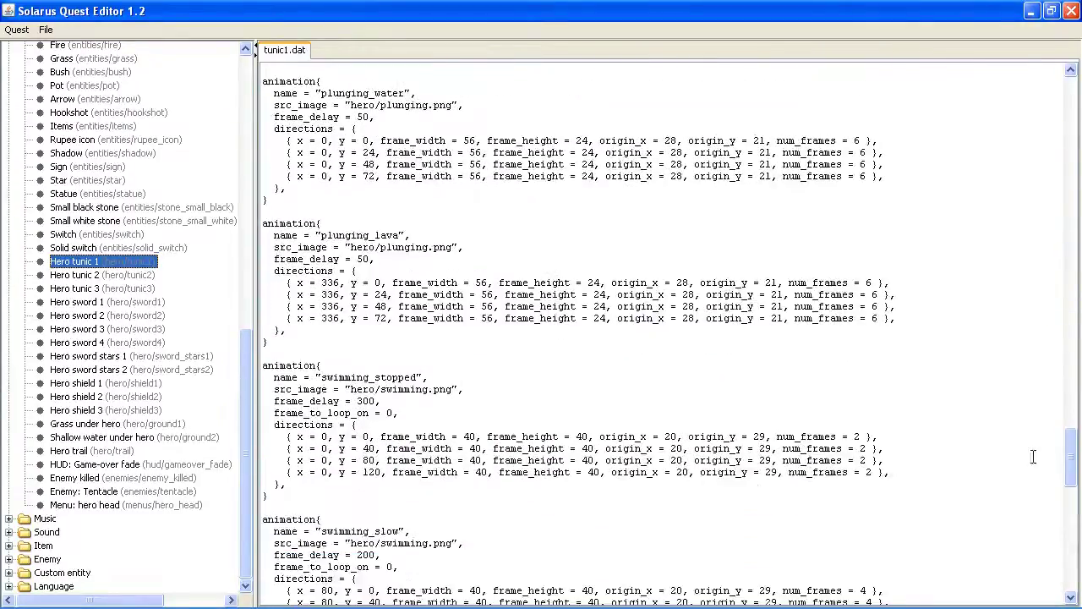
{"action": "left_click", "coordinate": [389, 596]}
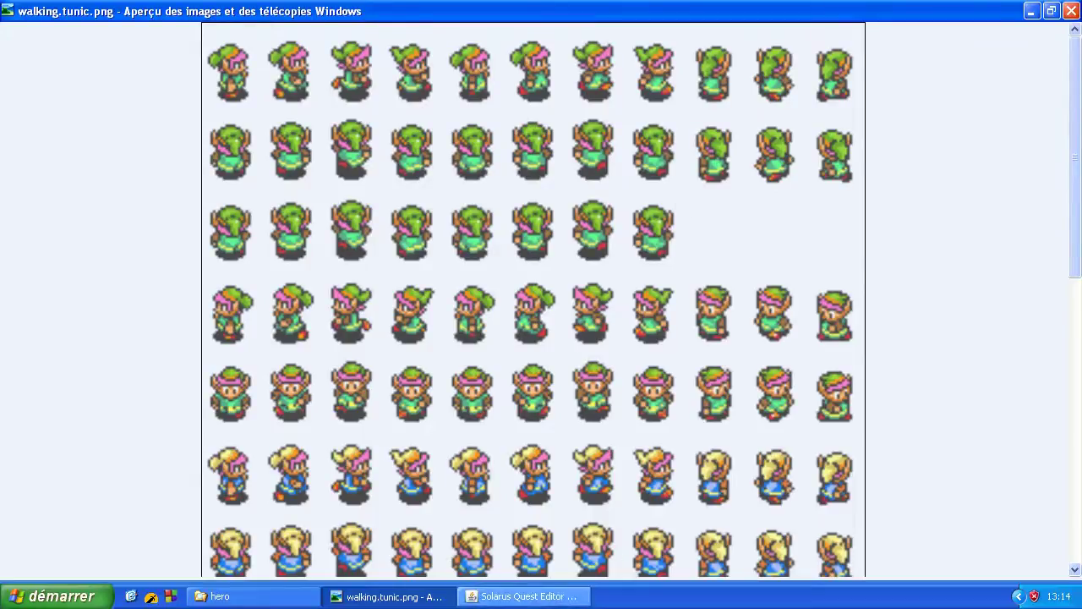
Switch back to Solarus Quest Editor, close tunic1.dat, and collapse the Sprite resources
{"action": "left_click", "coordinate": [522, 596]}
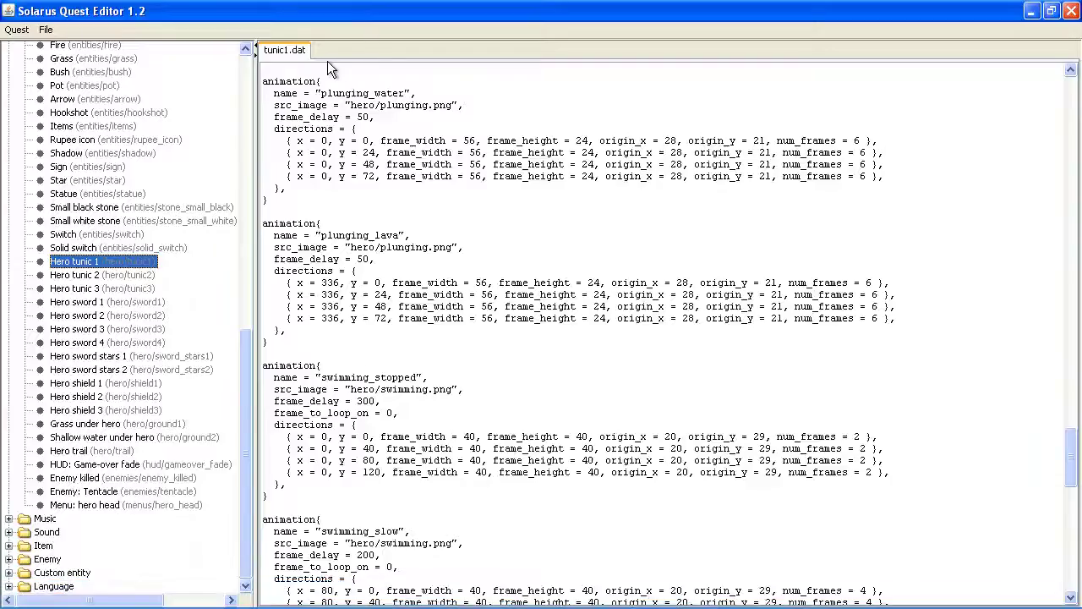
{"action": "middle_click", "coordinate": [301, 49]}
{"action": "left_click_drag", "start_coordinate": [248, 404], "coordinate": [300, 42]}
{"action": "left_click_drag", "start_coordinate": [245, 180], "coordinate": [241, 568]}
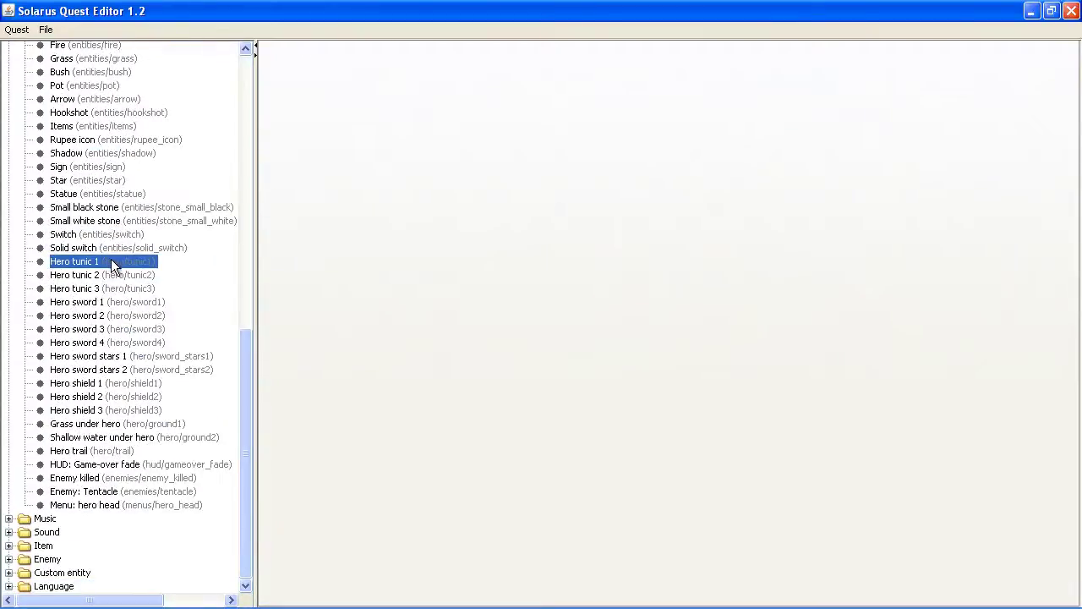
{"action": "left_click_drag", "start_coordinate": [243, 367], "coordinate": [13, 106]}
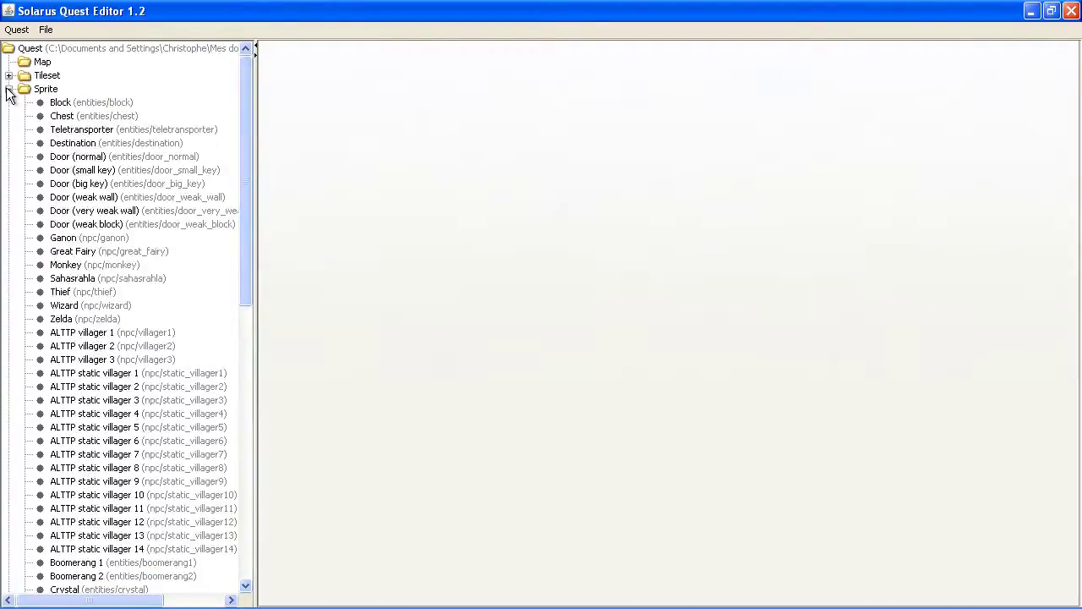
{"action": "left_click", "coordinate": [9, 89]}
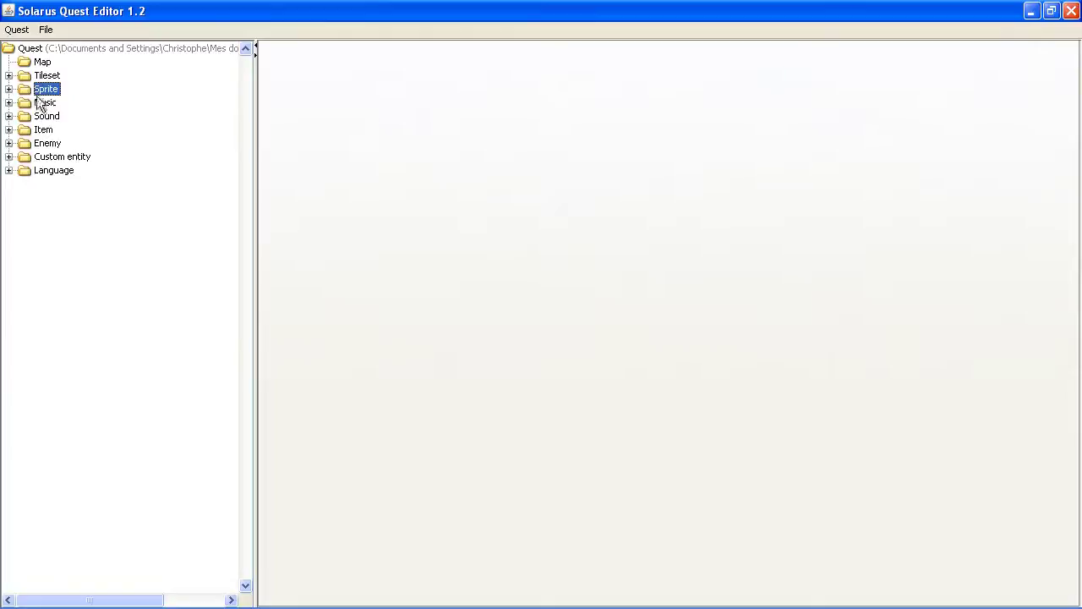
Browse the quest's Music and Sound resources, collapsing each list after viewing it
{"action": "left_click", "coordinate": [8, 102]}
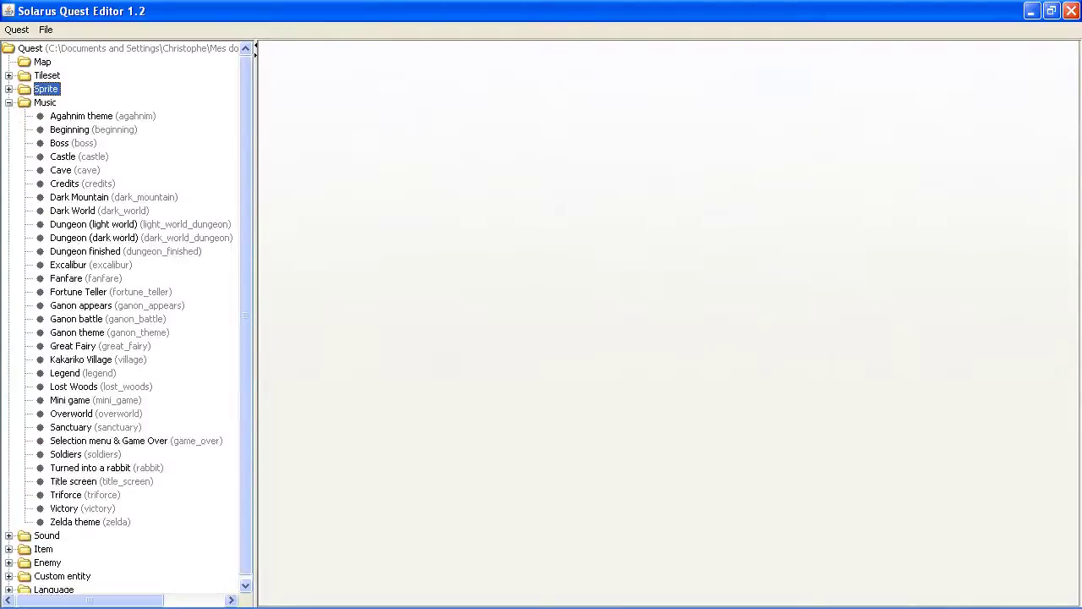
{"action": "left_click", "coordinate": [9, 103]}
{"action": "left_click", "coordinate": [9, 116]}
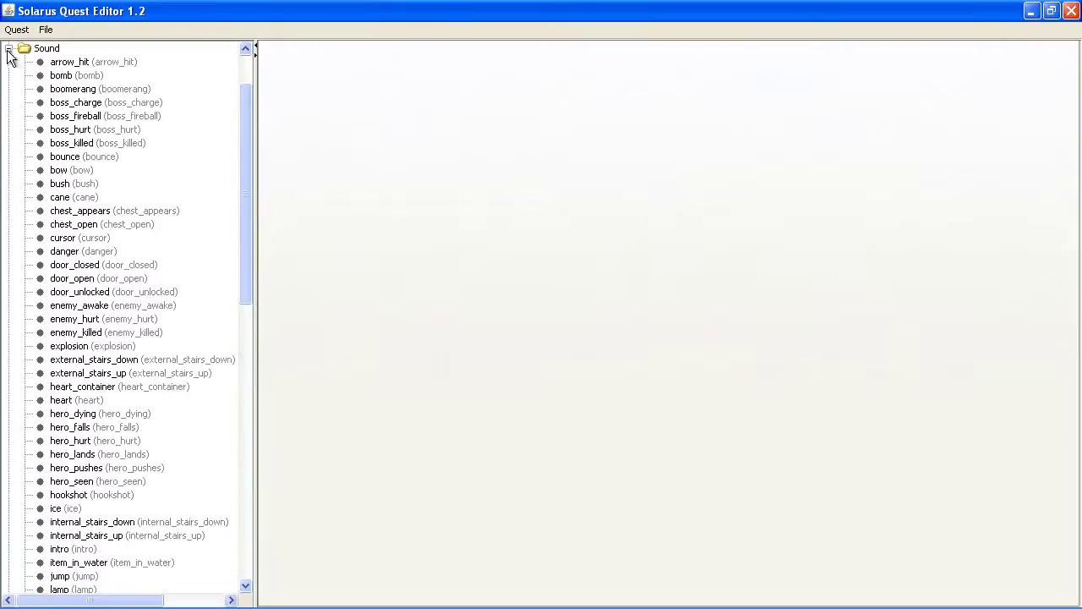
{"action": "scroll", "coordinate": [7, 66], "scroll_direction": "up", "scroll_amount": 1}
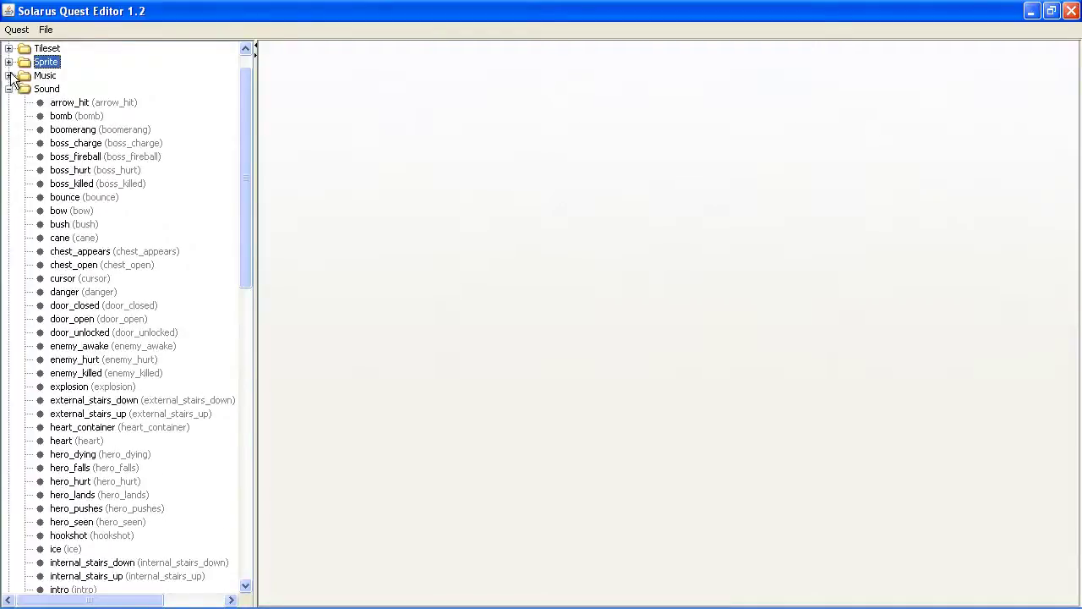
{"action": "left_click", "coordinate": [9, 75]}
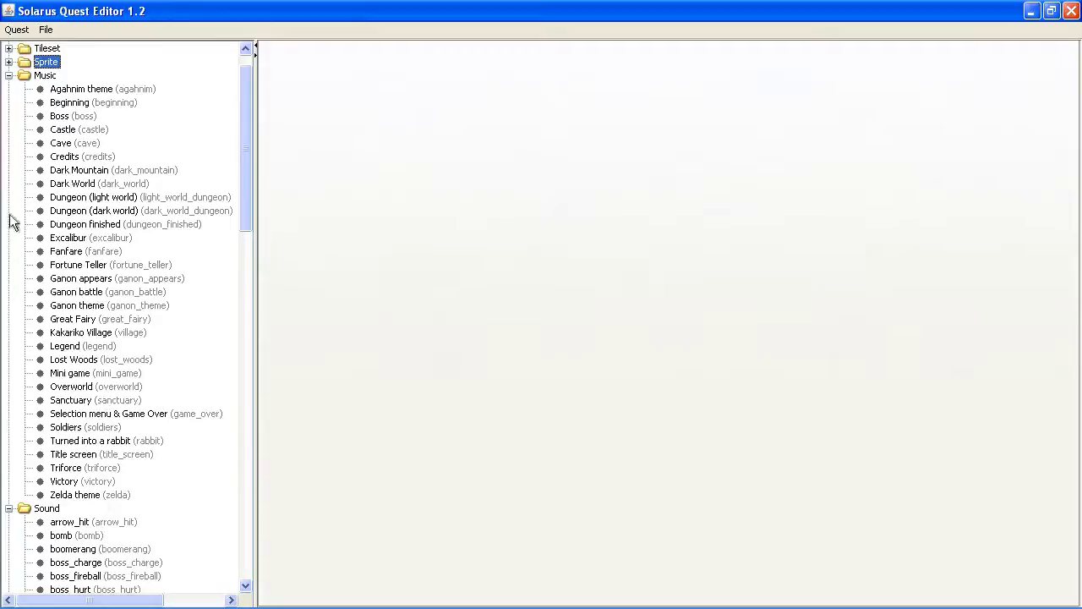
{"action": "left_click", "coordinate": [9, 75]}
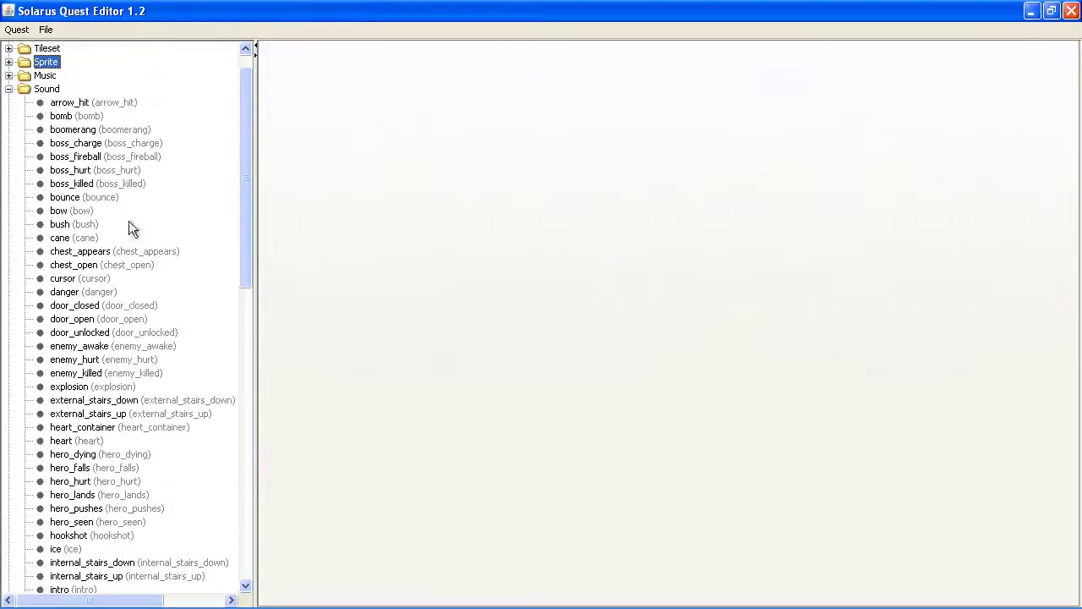
{"action": "scroll", "coordinate": [178, 418], "scroll_direction": "down", "scroll_amount": 5}
{"action": "scroll", "coordinate": [38, 169], "scroll_direction": "up", "scroll_amount": 6}
{"action": "left_click", "coordinate": [9, 116]}
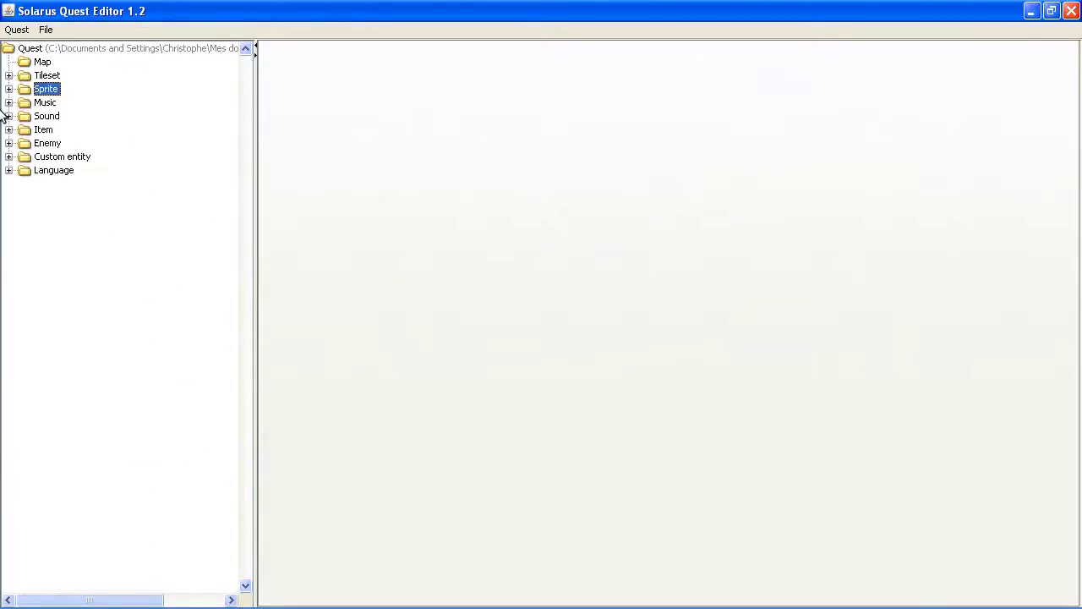
Expand the Tileset resources and create a new map with the id chap2 and the friendly name First map
{"action": "left_click", "coordinate": [9, 75]}
{"action": "left_click", "coordinate": [8, 75]}
{"action": "left_click", "coordinate": [58, 78]}
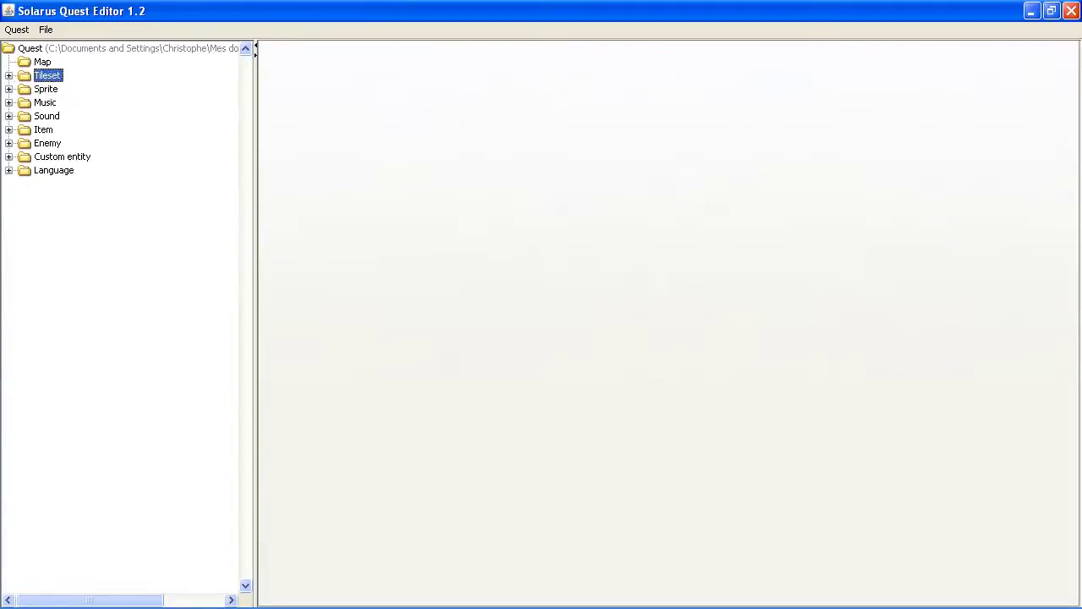
{"action": "left_click", "coordinate": [9, 76]}
{"action": "right_click", "coordinate": [51, 61]}
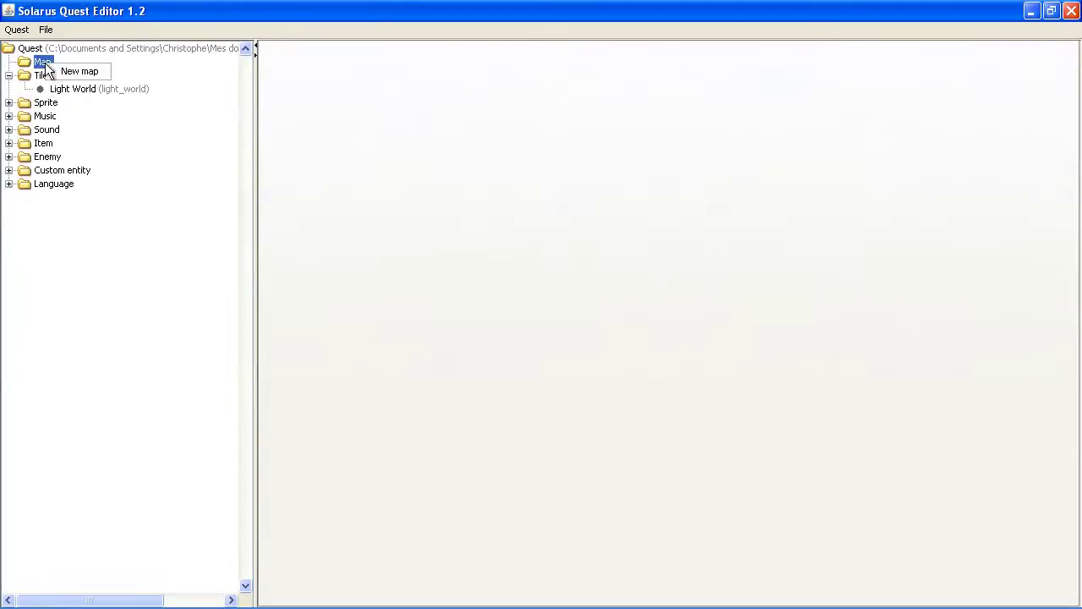
{"action": "left_click", "coordinate": [79, 70]}
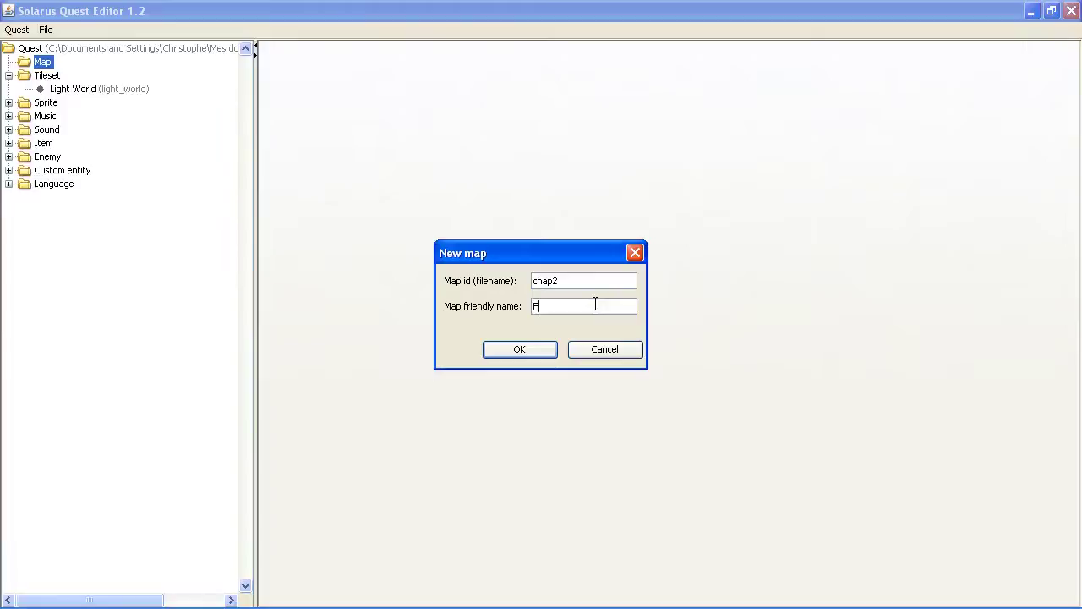
{"action": "key", "text": "Return"}
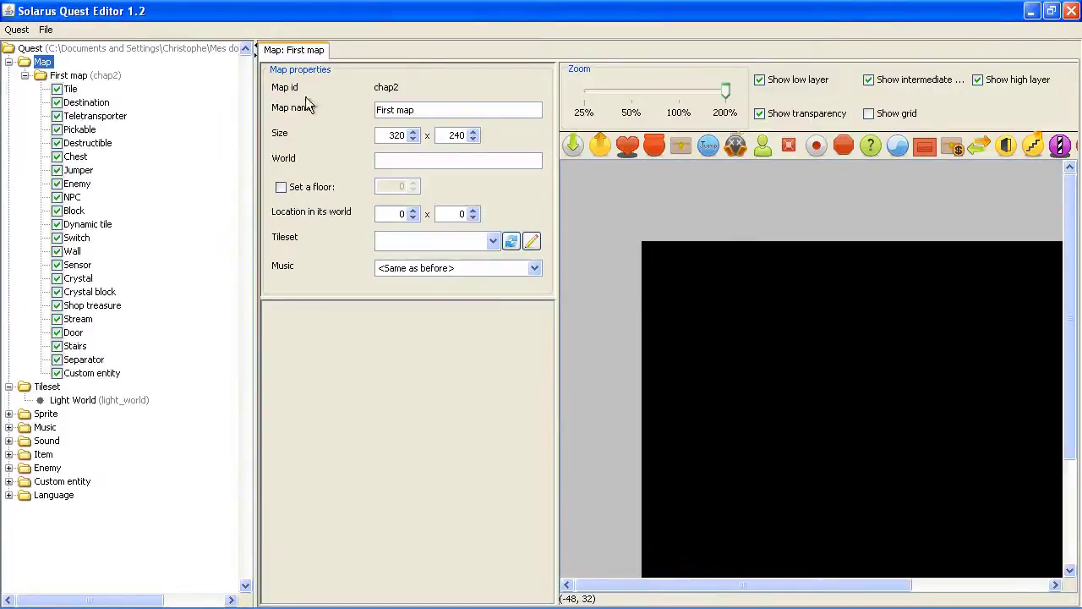
Collapse First map's entity list in the quest tree and narrow the tree to give the map editor more room
{"action": "left_click", "coordinate": [26, 76]}
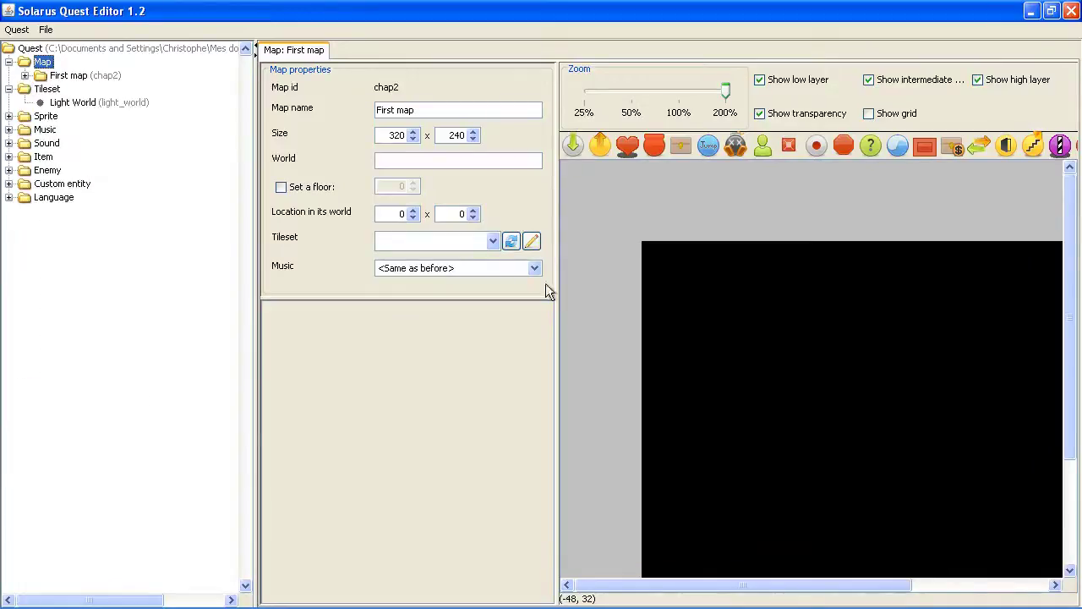
{"action": "left_click_drag", "start_coordinate": [257, 191], "coordinate": [172, 191]}
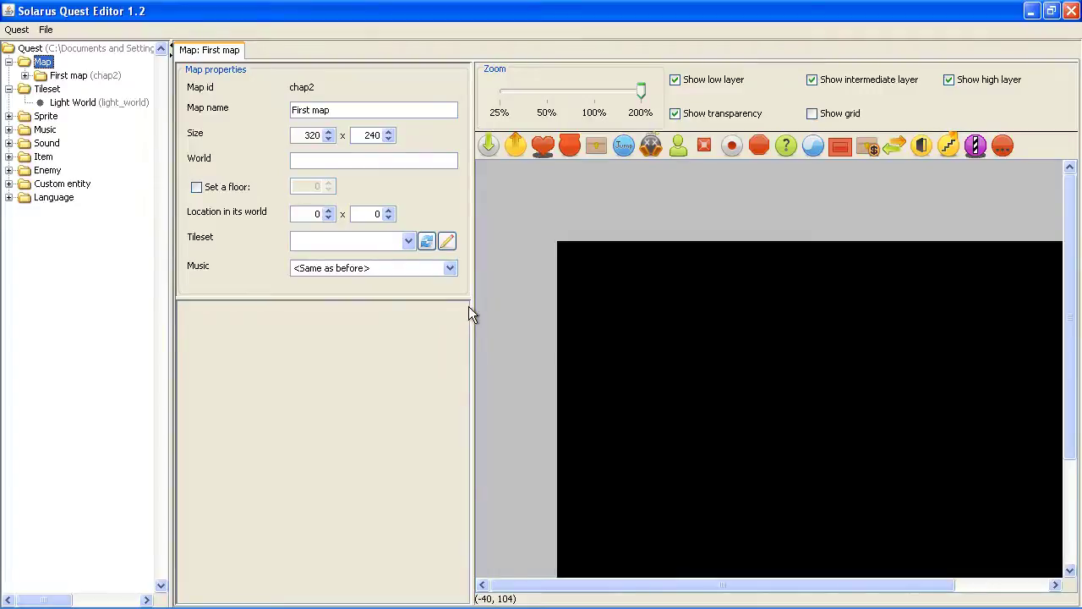
{"action": "middle_click_drag", "start_coordinate": [820, 372], "coordinate": [808, 313]}
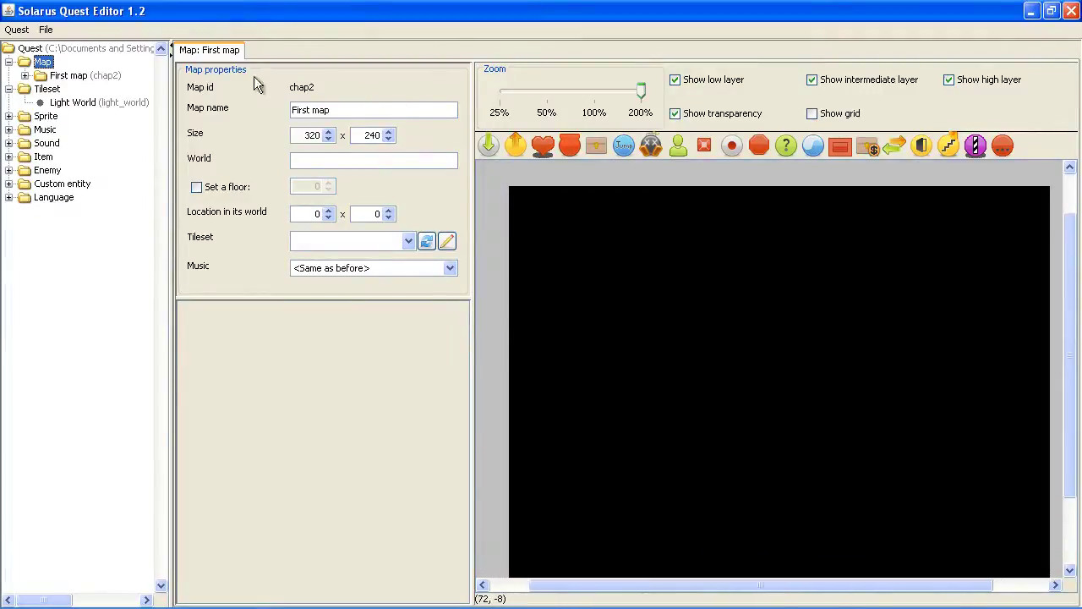
{"action": "left_click_drag", "start_coordinate": [321, 103], "coordinate": [237, 111]}
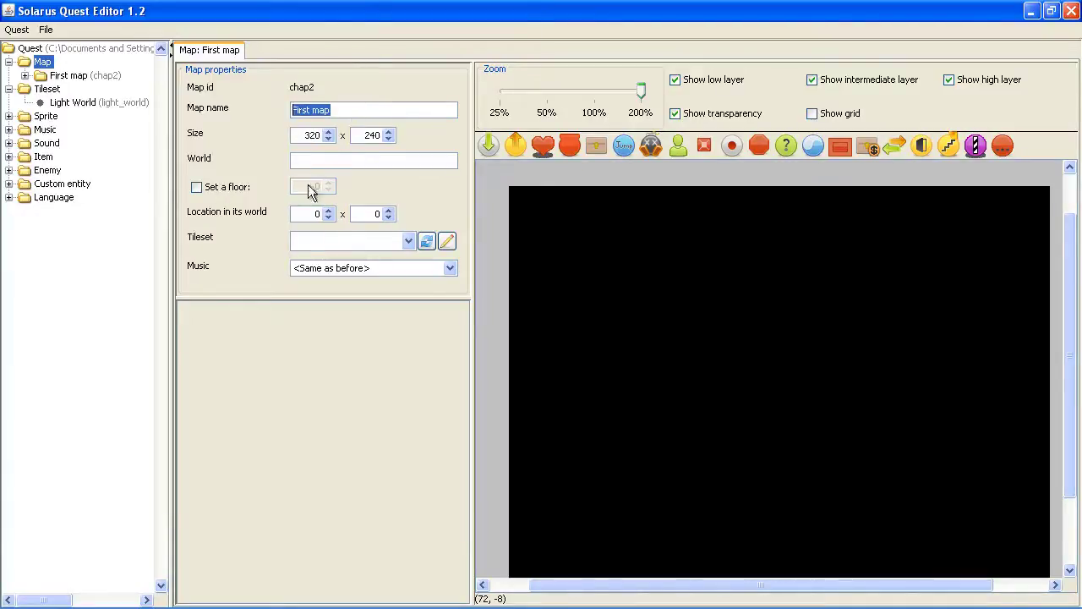
Set First map's tileset to Light World and look over the tiles it offers
{"action": "left_click", "coordinate": [362, 244]}
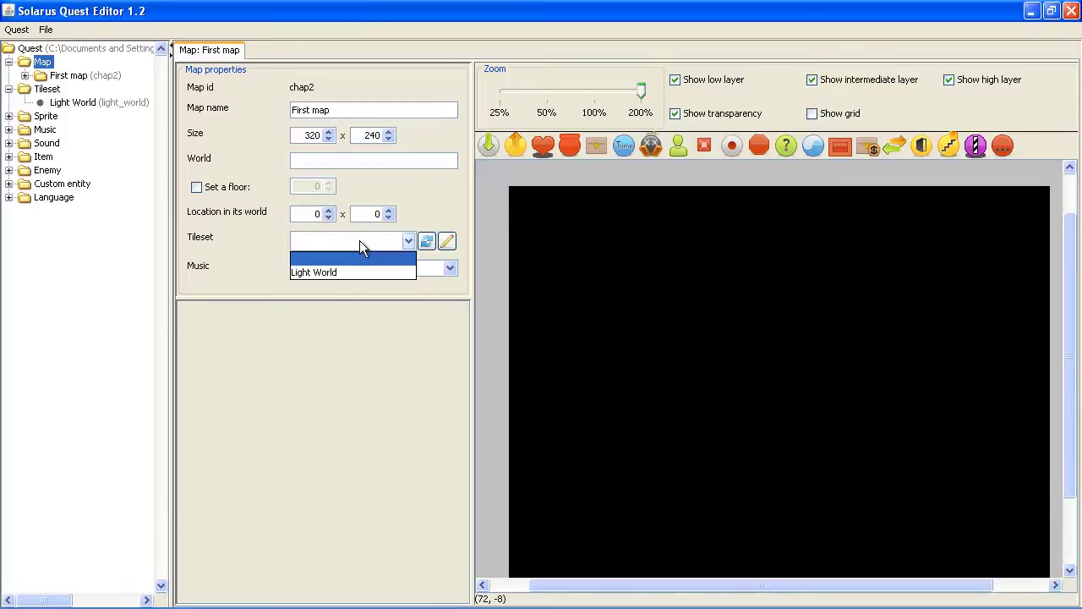
{"action": "left_click", "coordinate": [360, 242]}
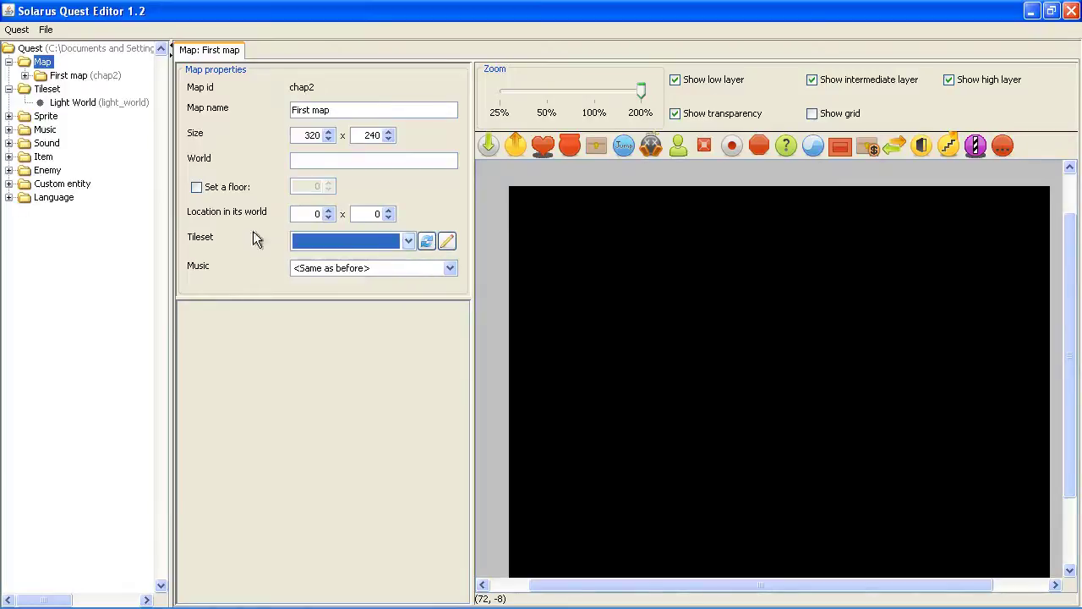
{"action": "left_click", "coordinate": [358, 242]}
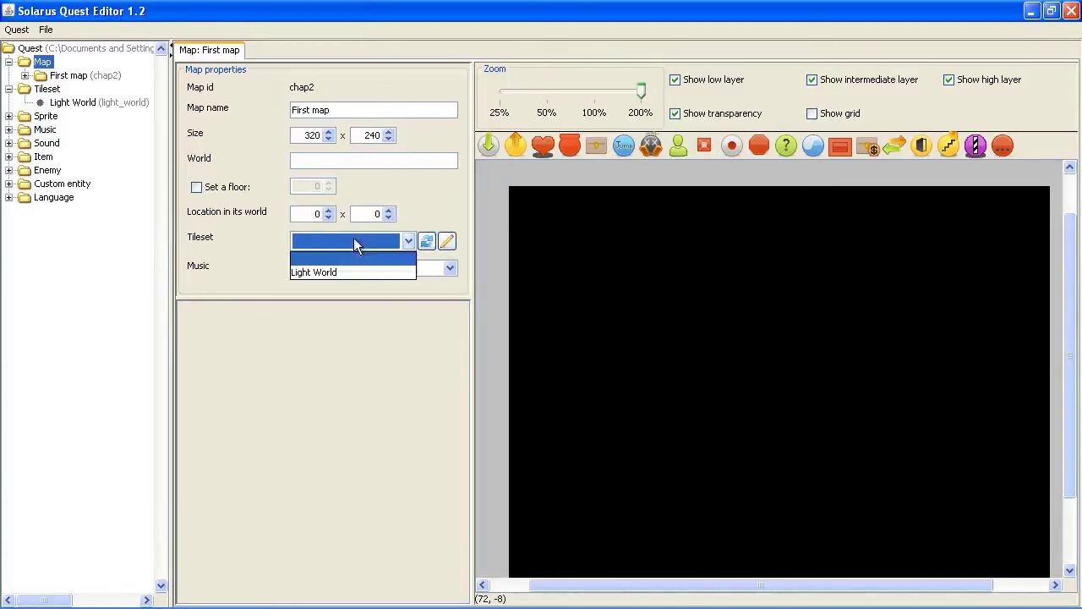
{"action": "left_click", "coordinate": [346, 272]}
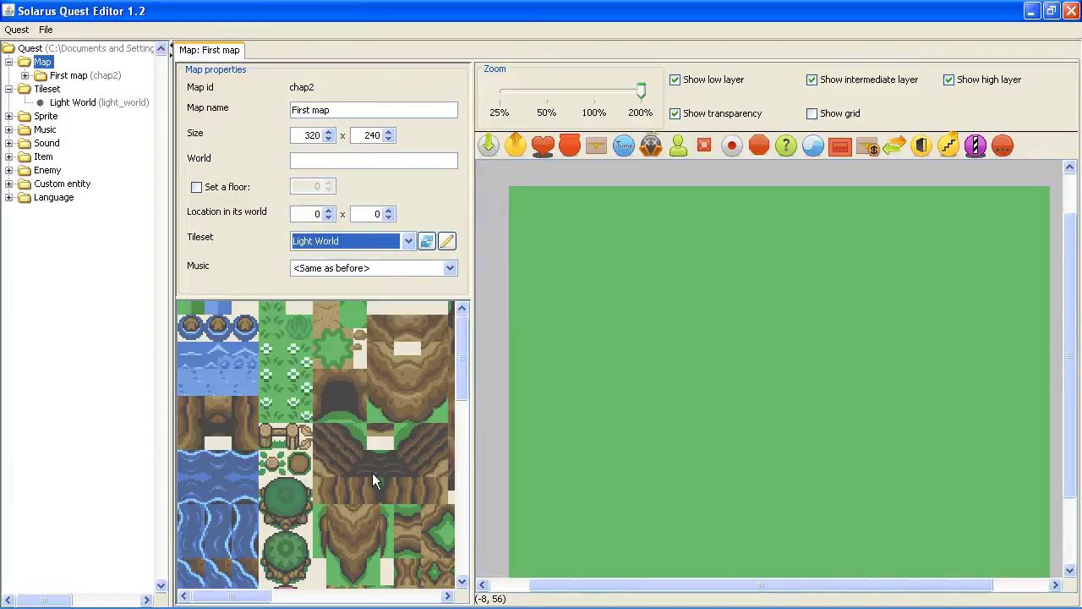
{"action": "middle_click_drag", "start_coordinate": [372, 479], "coordinate": [228, 391]}
{"action": "middle_click_drag", "start_coordinate": [305, 541], "coordinate": [371, 429]}
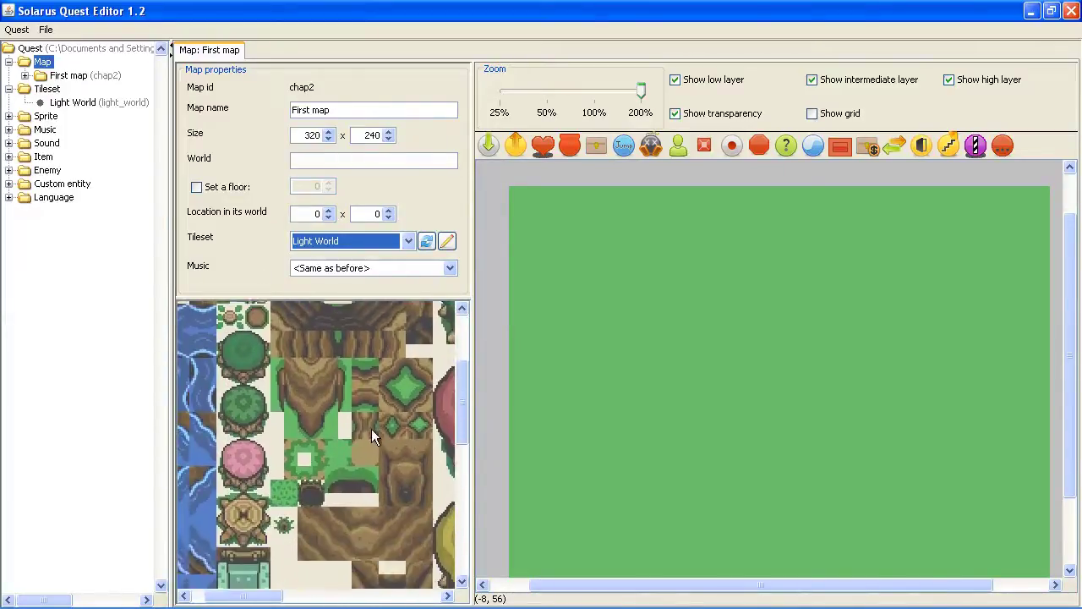
{"action": "middle_click_drag", "start_coordinate": [267, 475], "coordinate": [433, 413]}
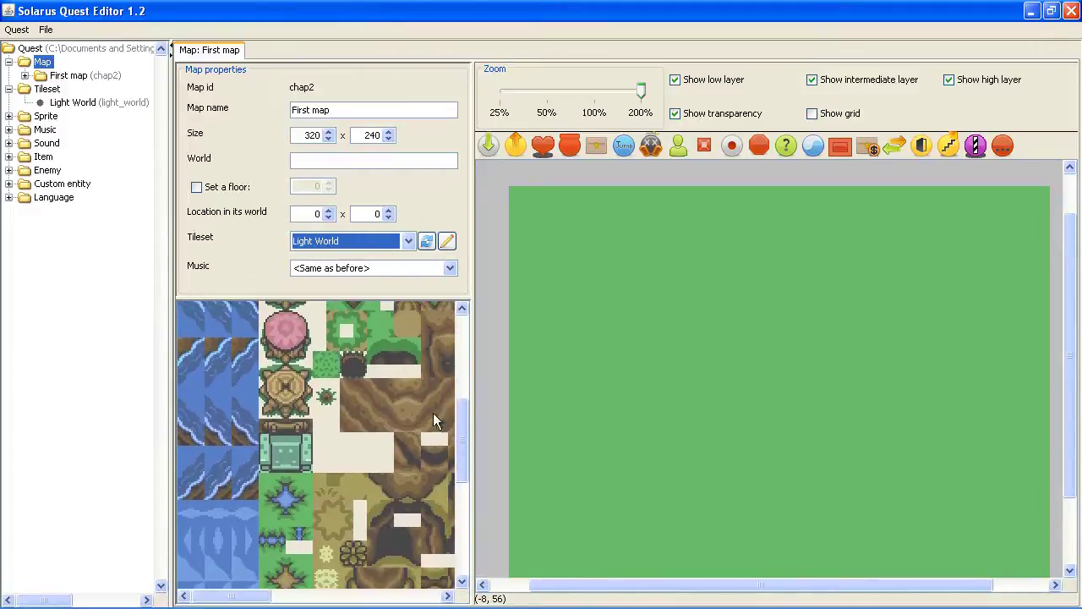
Set First map's music to Overworld and save the map
{"action": "left_click", "coordinate": [330, 269]}
{"action": "left_click_drag", "start_coordinate": [451, 306], "coordinate": [451, 354]}
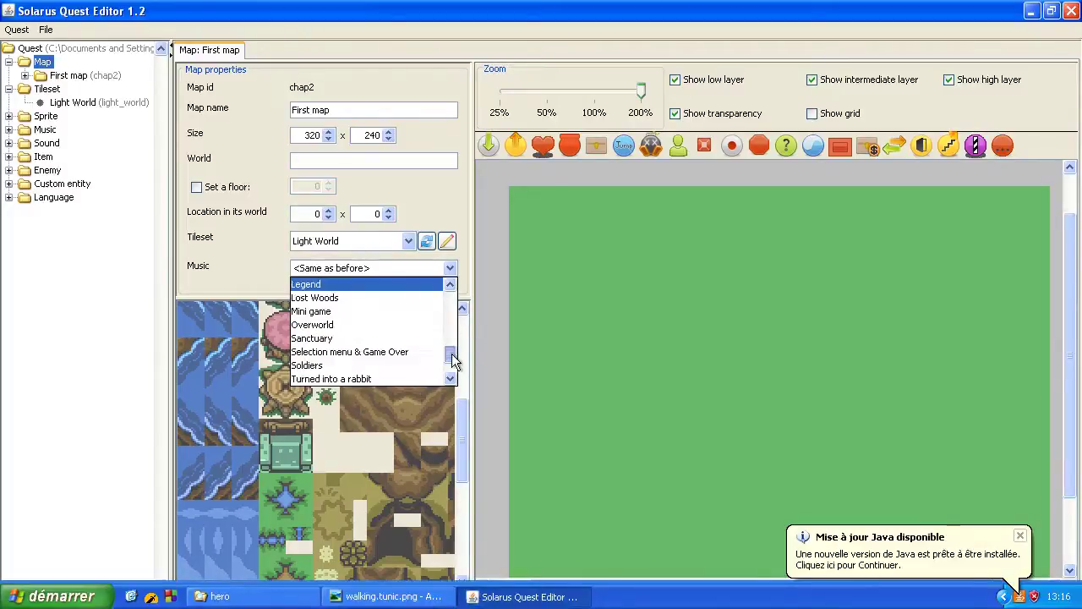
{"action": "left_click", "coordinate": [409, 326]}
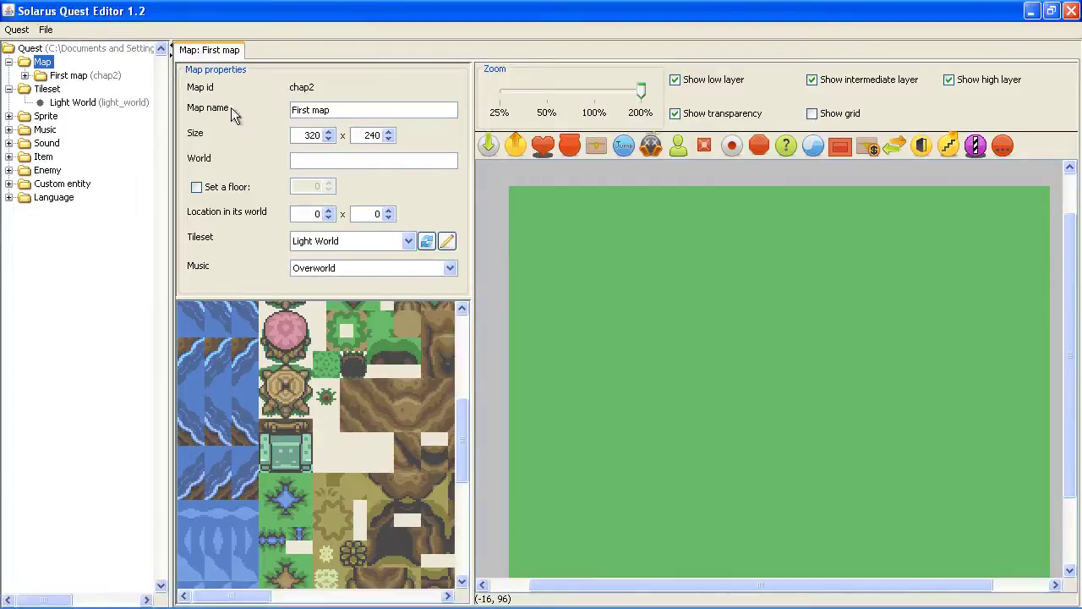
{"action": "left_click", "coordinate": [46, 29]}
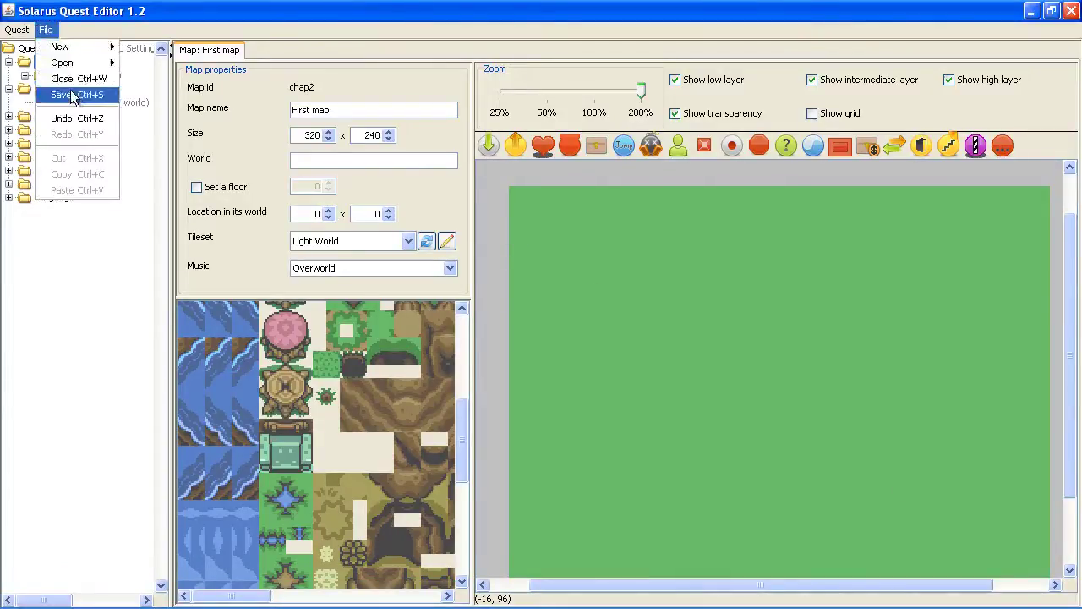
{"action": "left_click", "coordinate": [63, 93]}
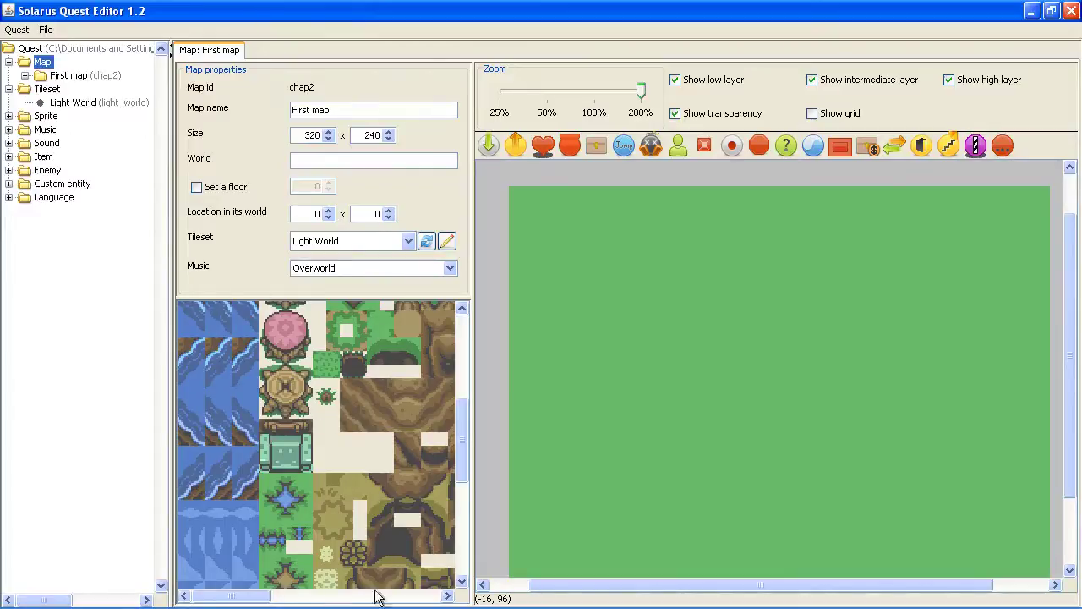
Look over the map's tile palette, open the Light World tileset from the quest resources to view it, and close it
{"action": "scroll", "coordinate": [393, 456], "scroll_direction": "up", "scroll_amount": 4}
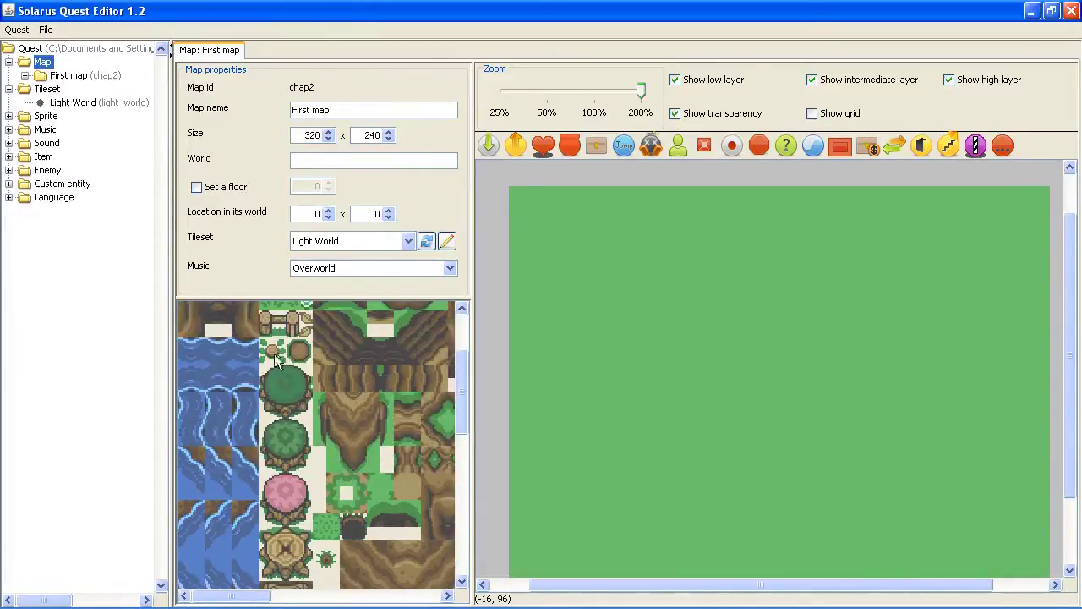
{"action": "double_click", "coordinate": [82, 105]}
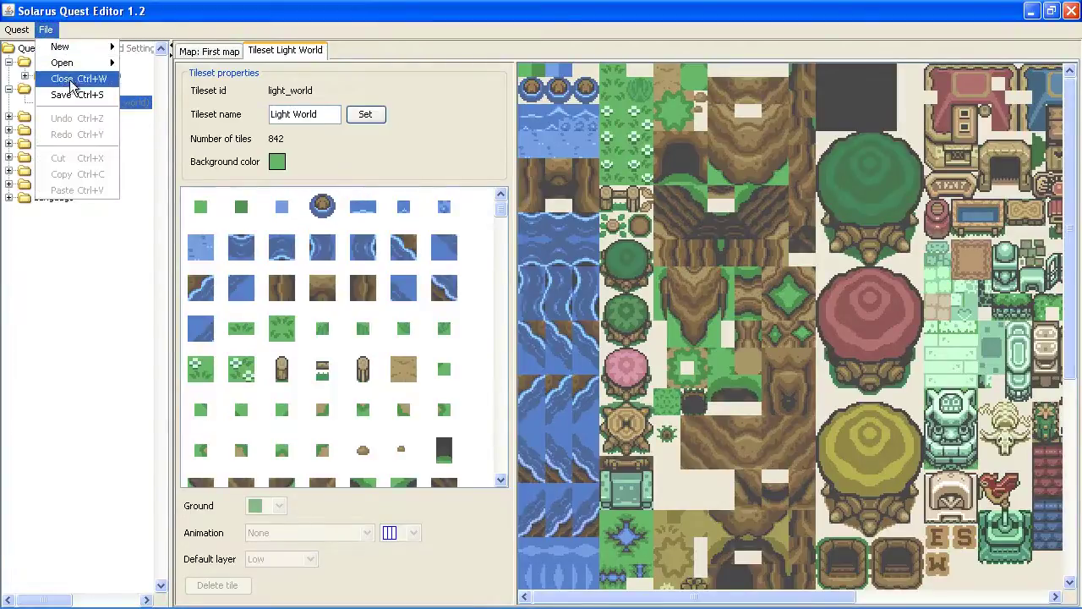
{"action": "left_click", "coordinate": [71, 78]}
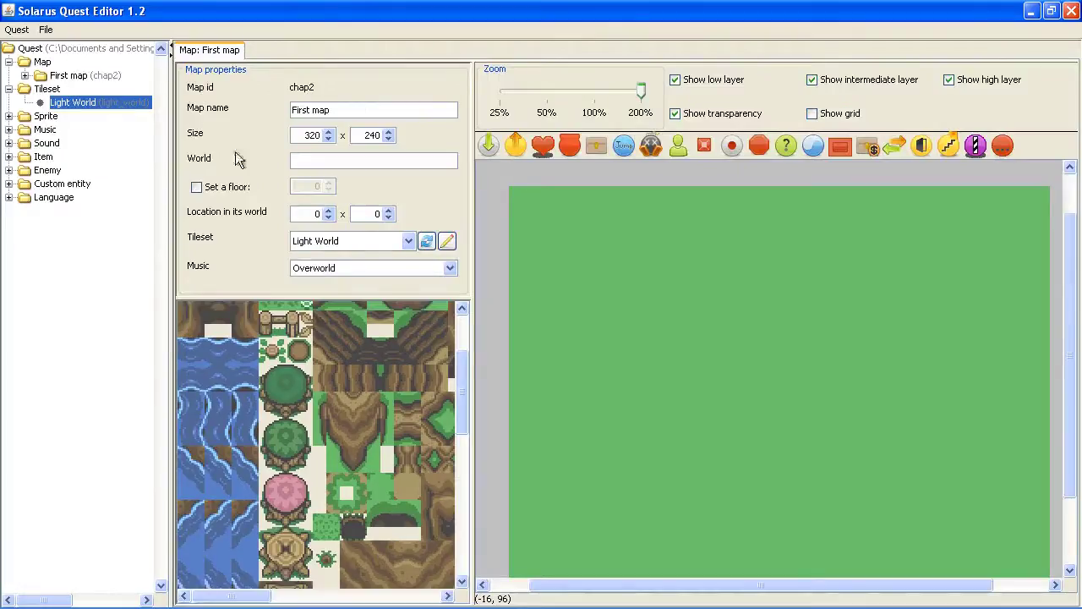
Reopen the Light World tileset from First map's properties, refresh the map's tileset, and examine the tileset's full tile list
{"action": "left_click", "coordinate": [446, 243]}
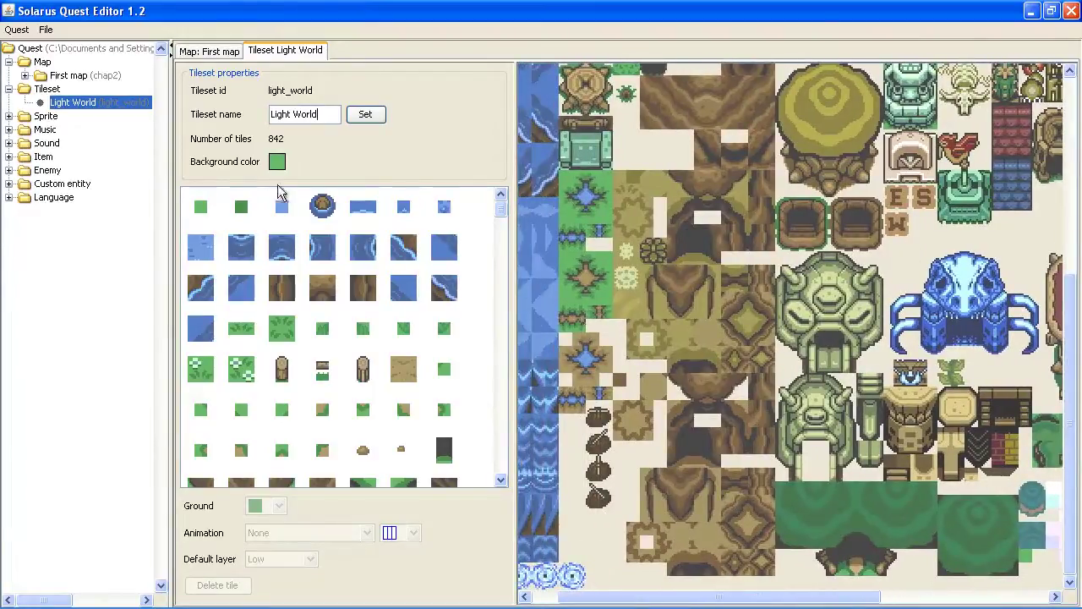
{"action": "left_click", "coordinate": [226, 51]}
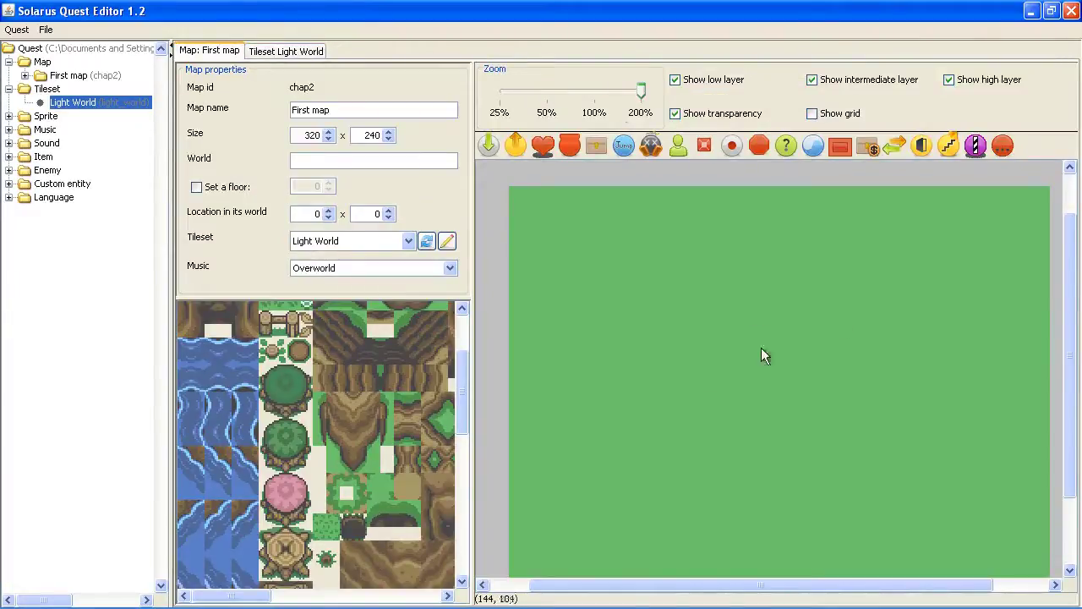
{"action": "left_click", "coordinate": [425, 243]}
{"action": "left_click", "coordinate": [298, 54]}
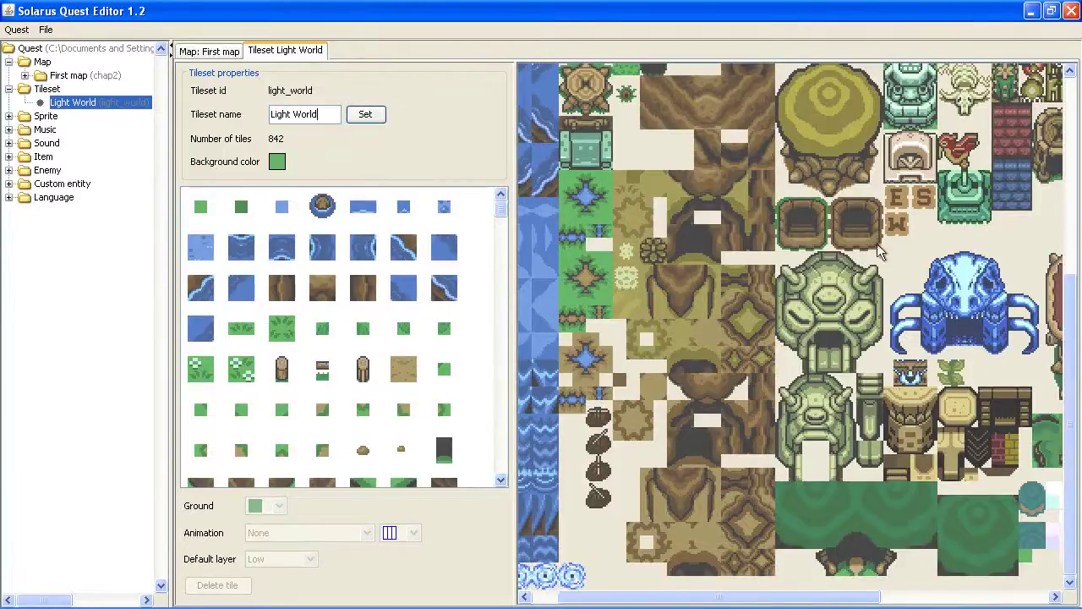
{"action": "left_click_drag", "start_coordinate": [498, 215], "coordinate": [497, 476]}
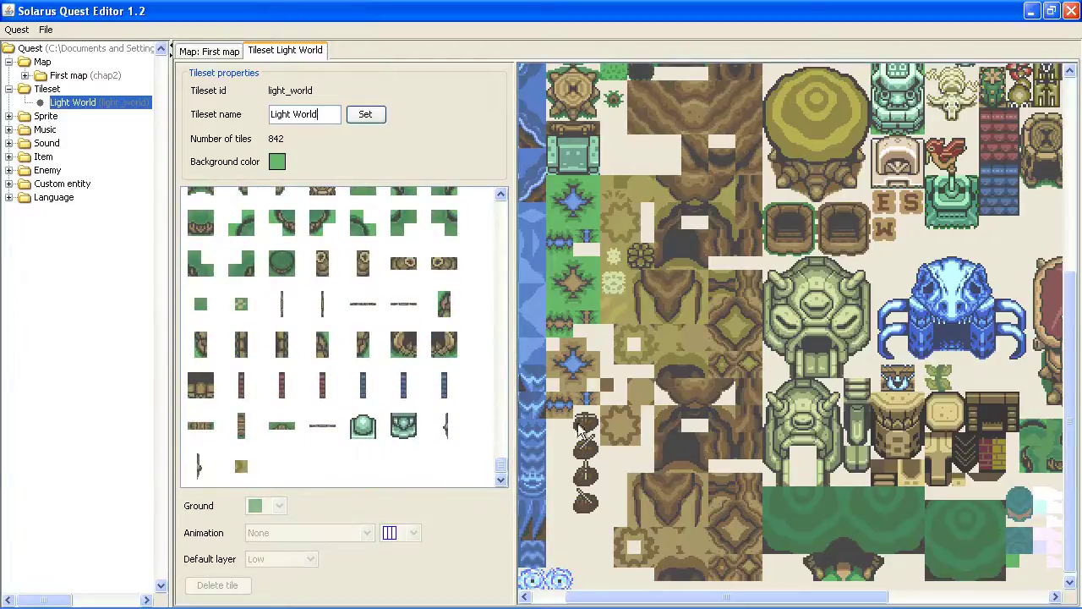
Inspect the properties of the small green tree, the grass tuft and the smallest stone tile in the Light World tileset image
{"action": "scroll", "coordinate": [930, 247], "scroll_direction": "up", "scroll_amount": 3}
{"action": "scroll", "coordinate": [929, 246], "scroll_direction": "up", "scroll_amount": 5}
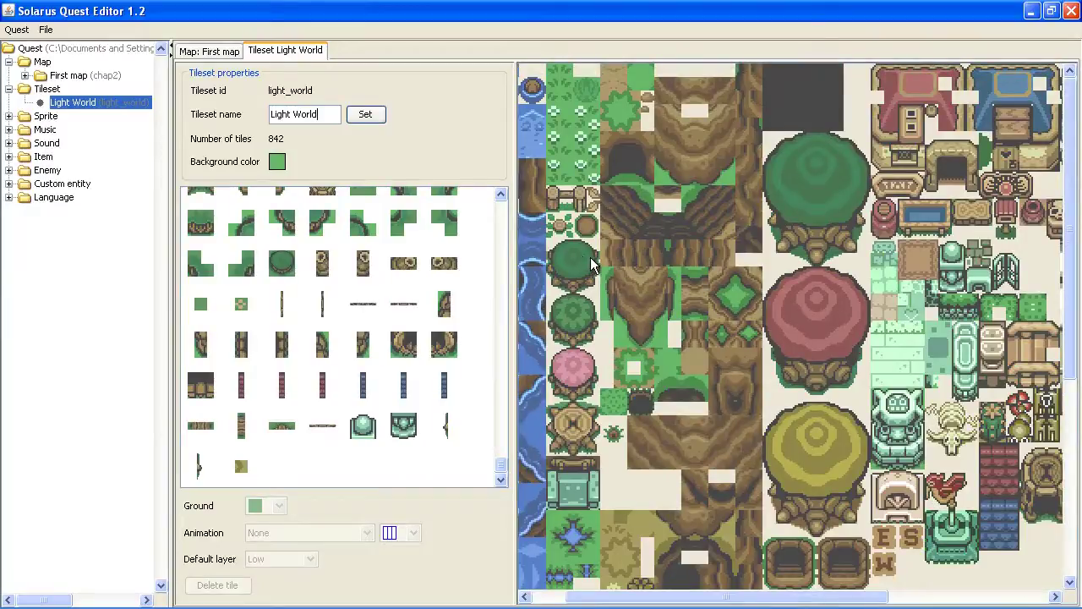
{"action": "left_click", "coordinate": [580, 247]}
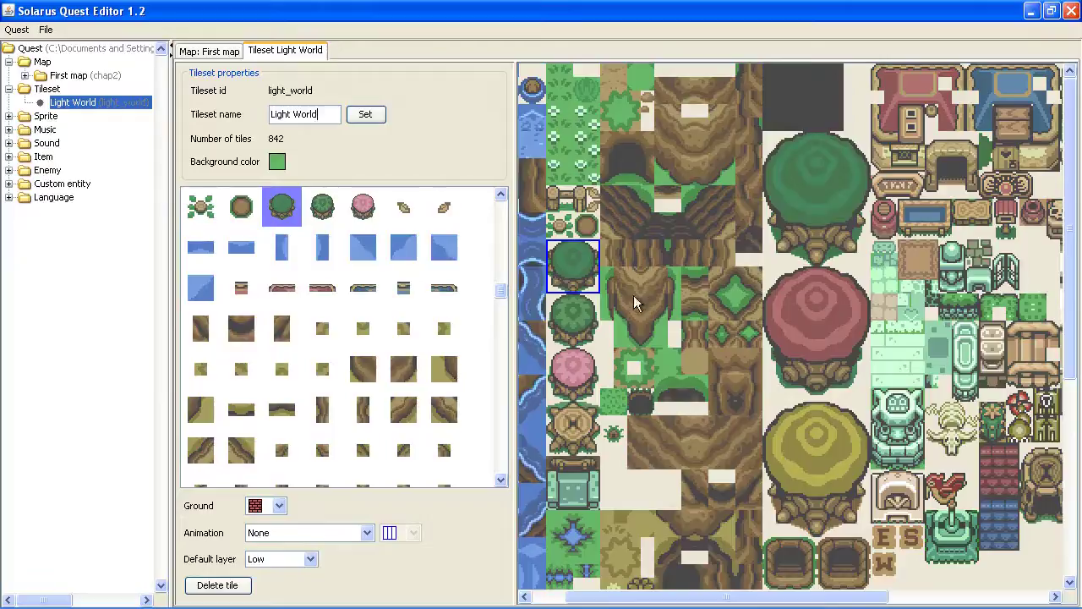
{"action": "left_click", "coordinate": [568, 122]}
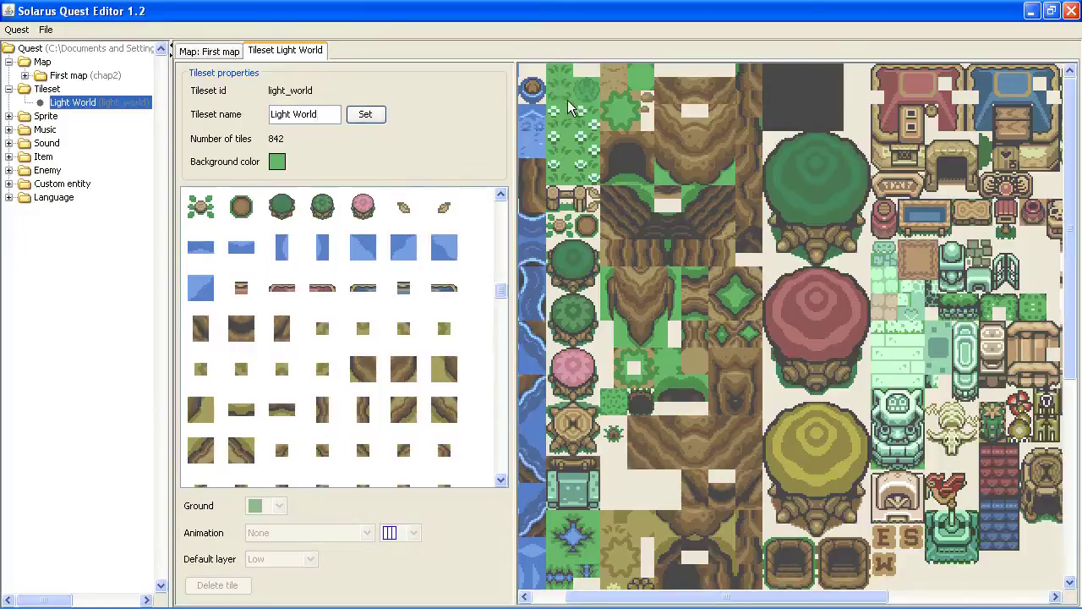
{"action": "left_click", "coordinate": [560, 94]}
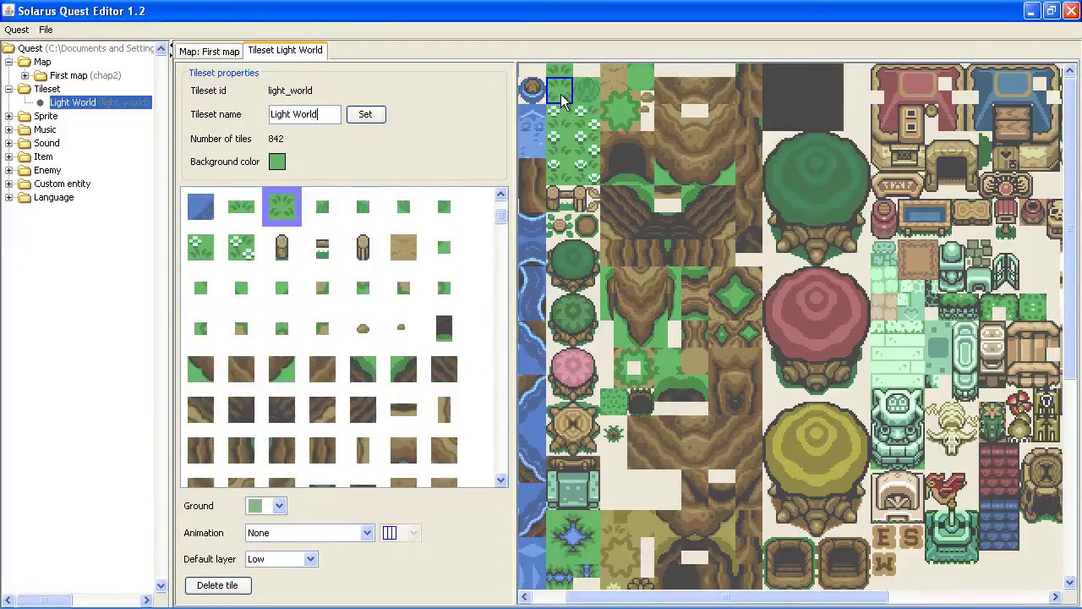
{"action": "left_click", "coordinate": [648, 108]}
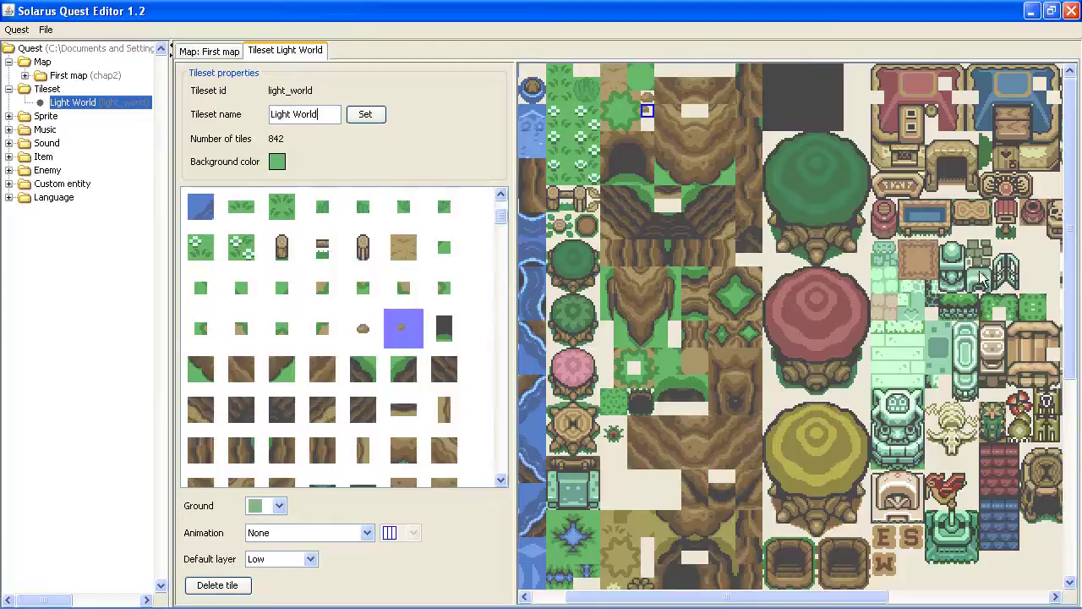
Select the animated white flower tile beside the water tiles to view its ground, animation and default layer
{"action": "mouse_move", "coordinate": [541, 607]}
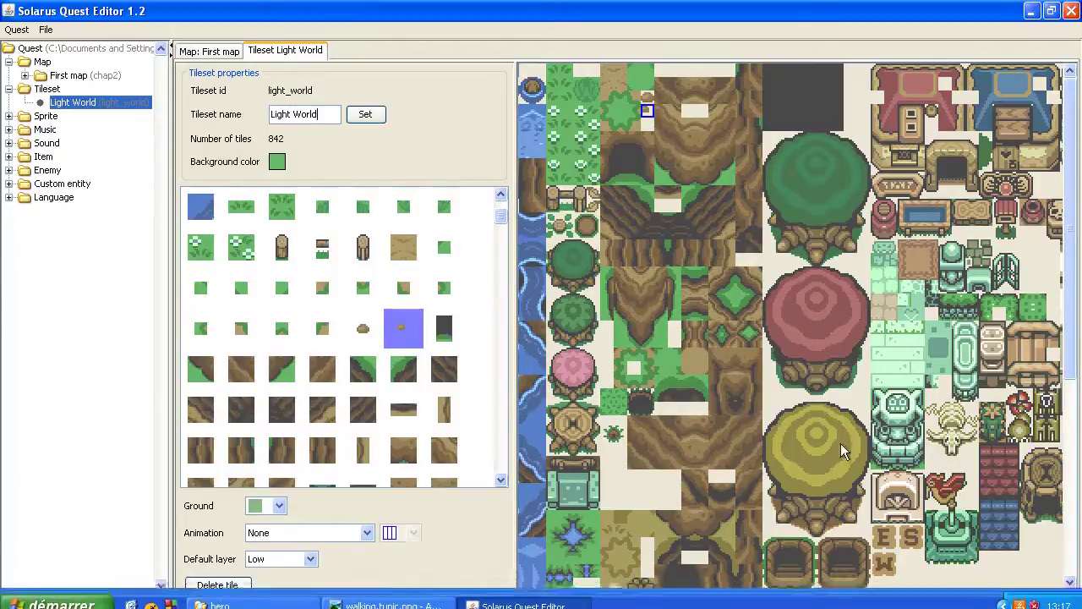
{"action": "left_click_drag", "start_coordinate": [842, 600], "coordinate": [630, 593]}
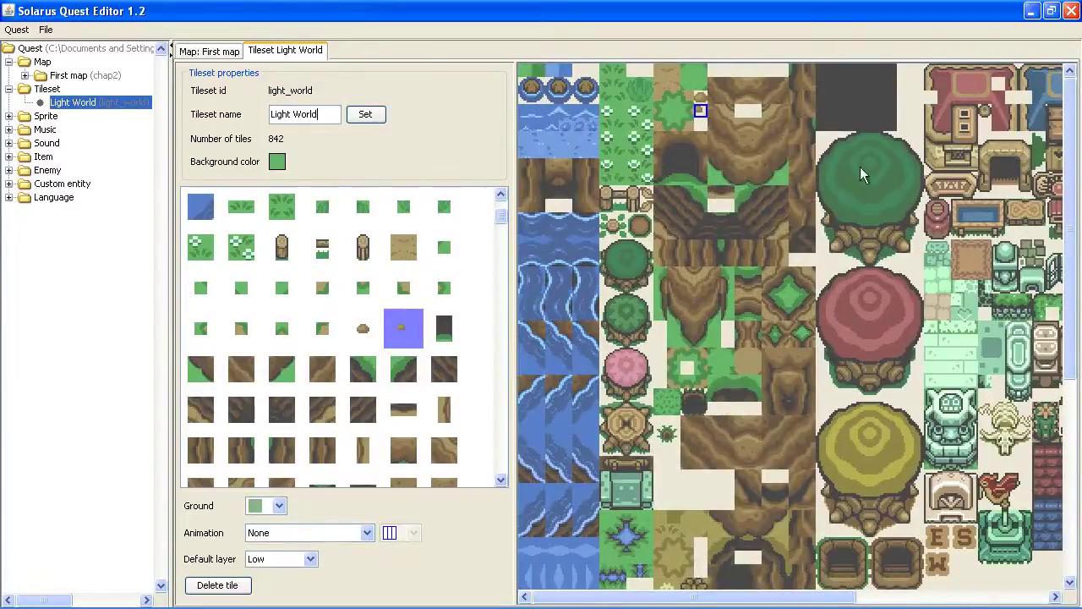
{"action": "left_click", "coordinate": [608, 134]}
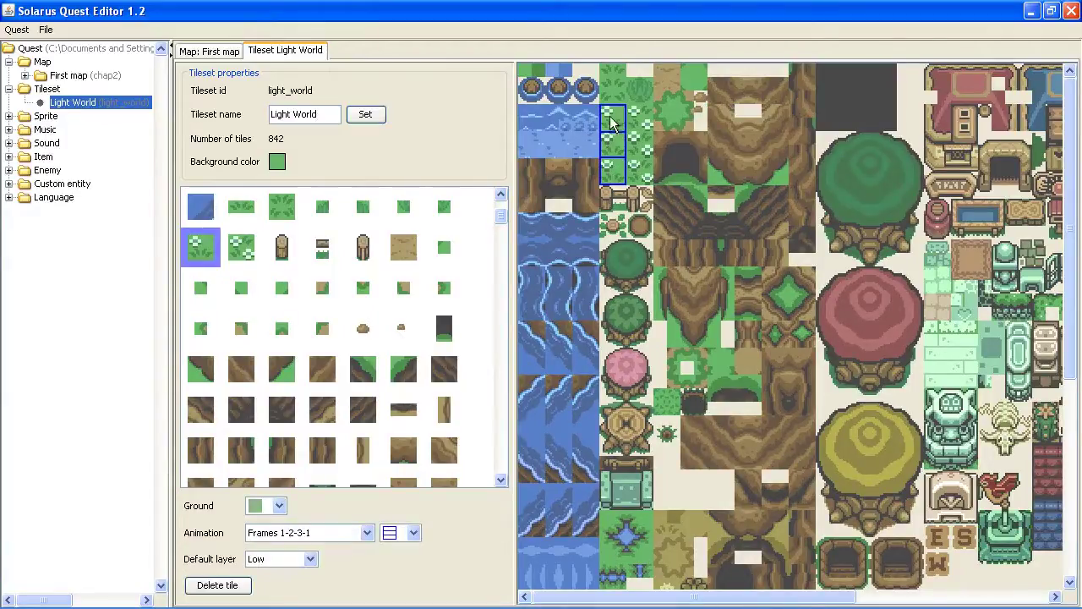